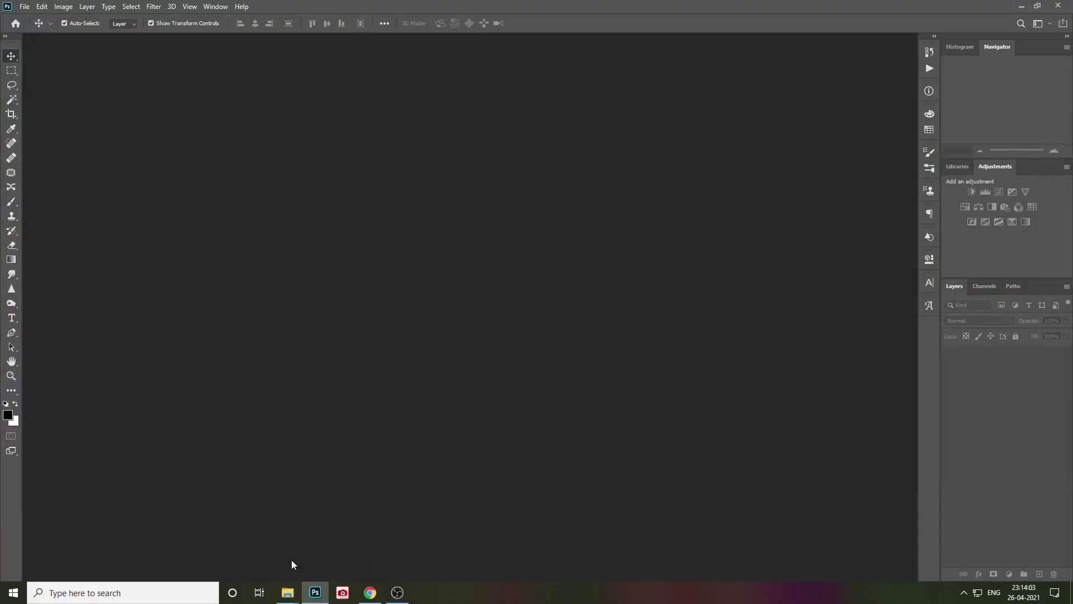
# Step: Select AMY_5615, 5628, 5627, 5629, 5619 and 5614 in File Explorer and send them to Photoshop
pyautogui.click(259, 553)
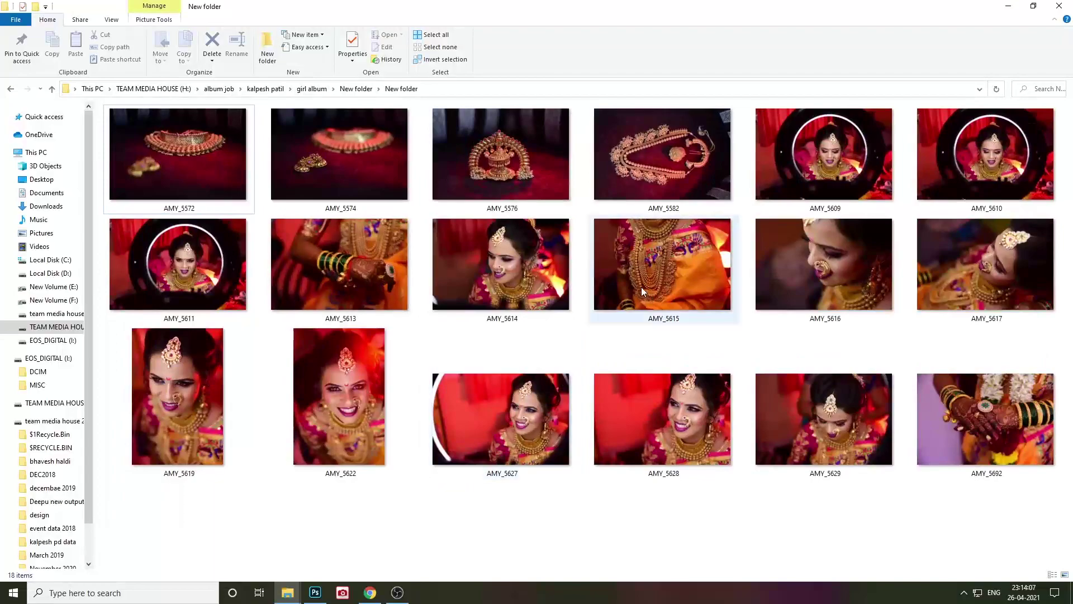
pyautogui.click(641, 287)
pyautogui.keyDown('ctrl'); pyautogui.click(637, 475); pyautogui.keyUp('ctrl')
pyautogui.keyDown('ctrl'); pyautogui.click(564, 475); pyautogui.keyUp('ctrl')
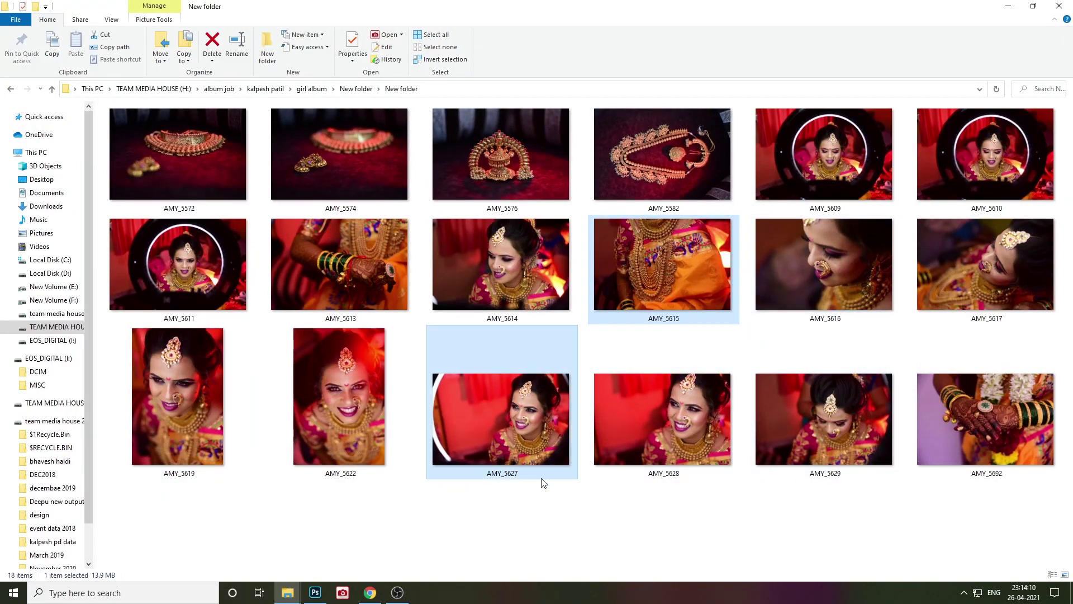
pyautogui.keyDown('ctrl'); pyautogui.click(813, 451); pyautogui.keyUp('ctrl')
pyautogui.keyDown('ctrl'); pyautogui.click(213, 464); pyautogui.keyUp('ctrl')
pyautogui.keyDown('ctrl'); pyautogui.click(494, 279); pyautogui.keyUp('ctrl')
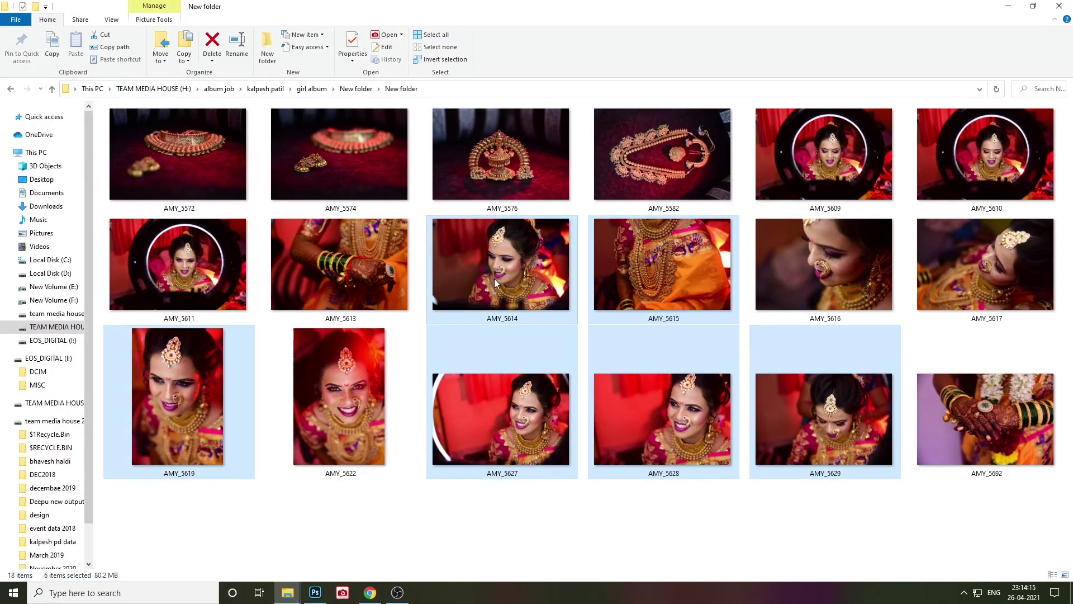
pyautogui.moveTo(494, 279); pyautogui.dragTo(438, 222)
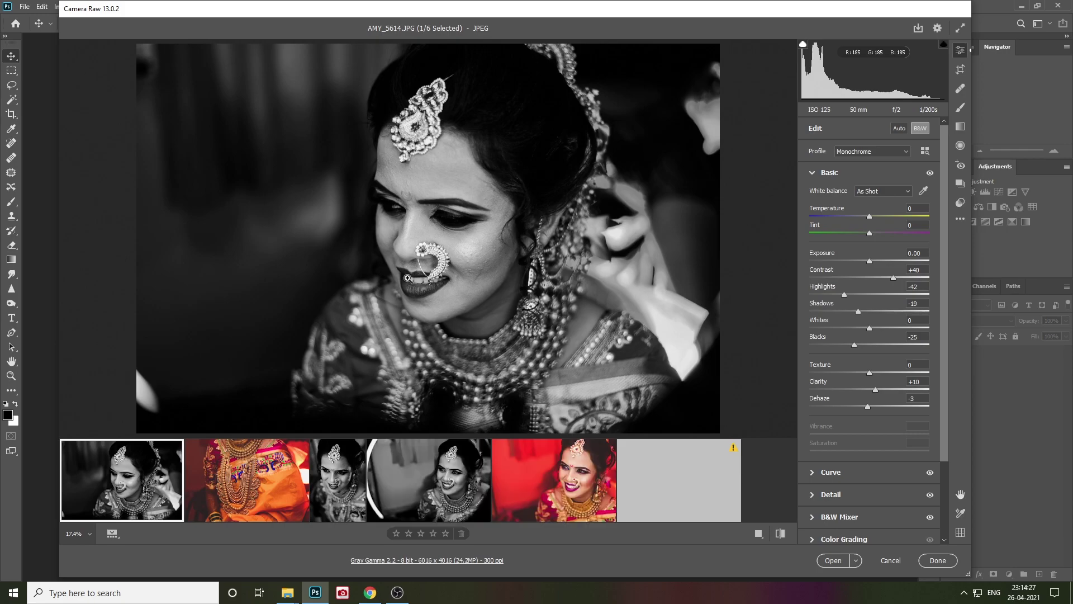
# Step: Paste the black-and-white Camera Raw settings onto all six photos and open them as documents
pyautogui.click(267, 495)
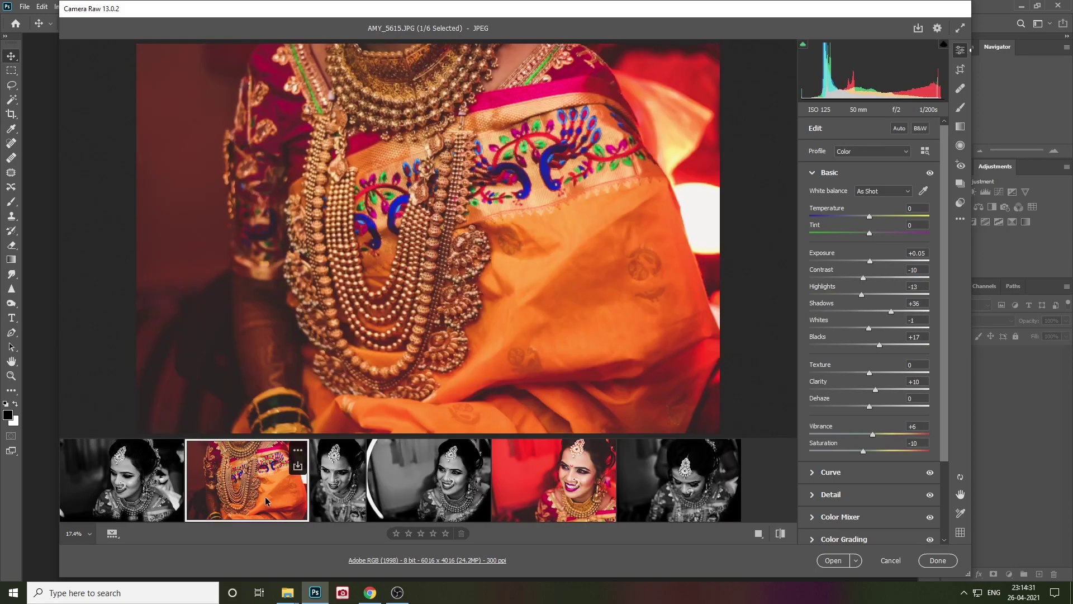
pyautogui.rightClick(287, 451)
pyautogui.press('Escape')
pyautogui.rightClick(286, 450)
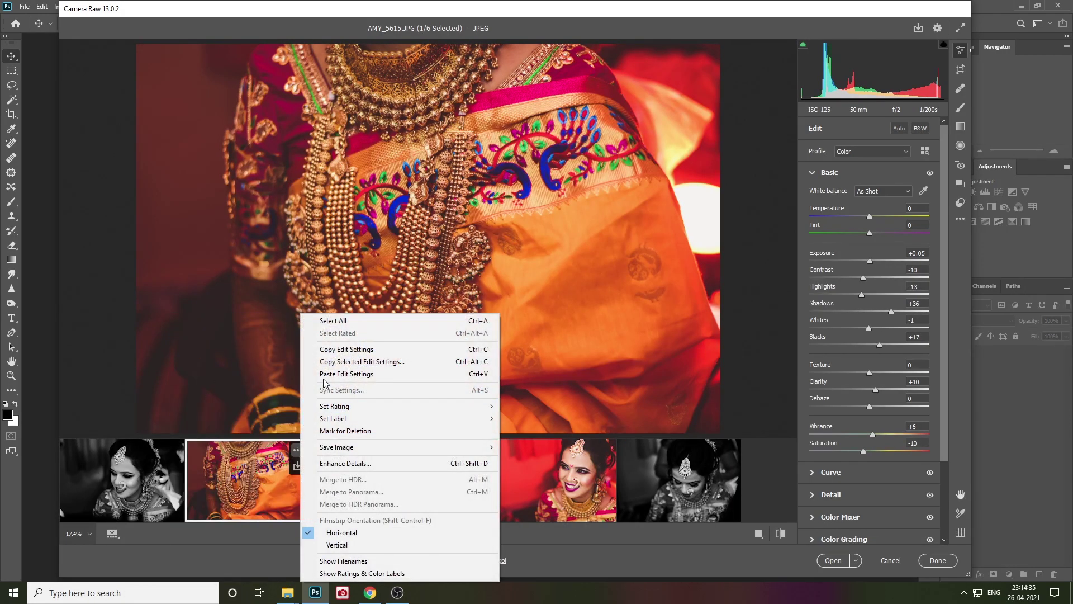
pyautogui.click(325, 376)
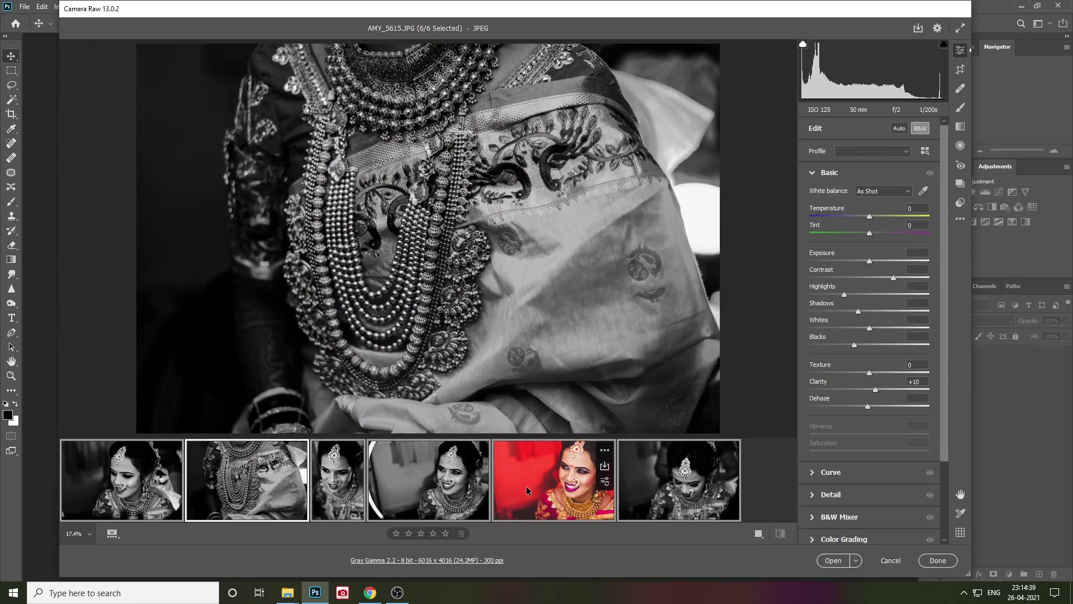
pyautogui.click(832, 560)
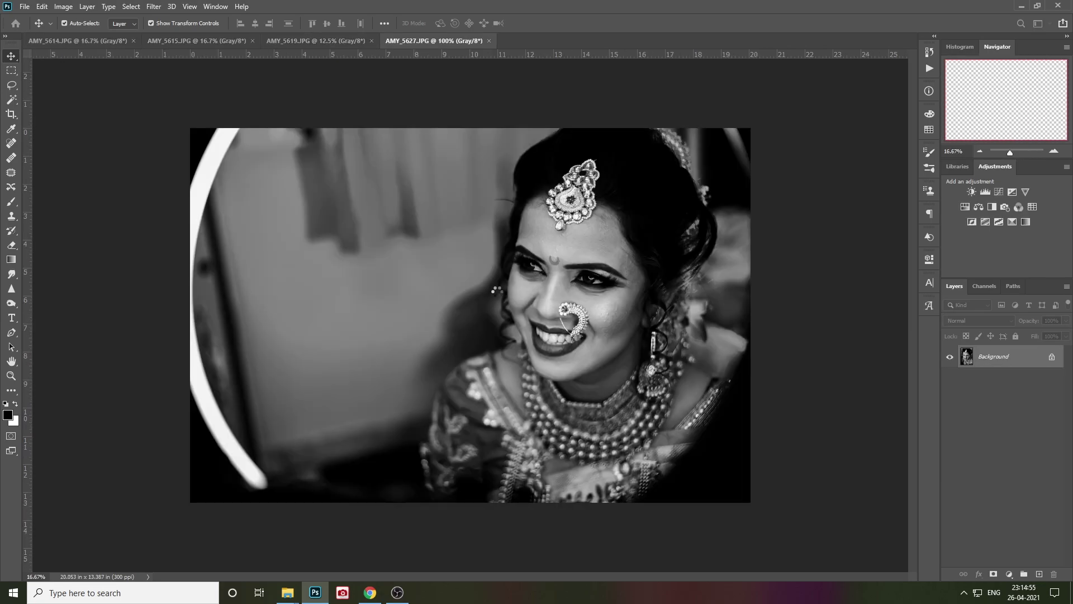
# Step: Create a 36×12 in, 300 ppi document with a white background and add a vertical guide
pyautogui.hotkey('ctrl', 'n')
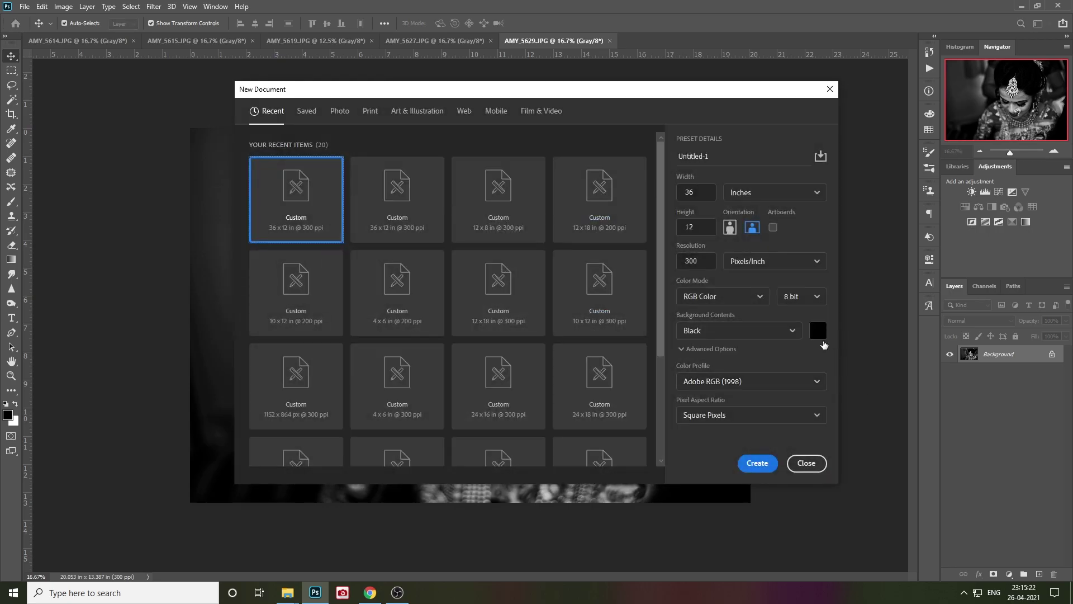
pyautogui.click(817, 331)
pyautogui.write('99')
pyautogui.click(977, 237)
pyautogui.click(762, 462)
pyautogui.moveTo(28, 194); pyautogui.dragTo(469, 185)
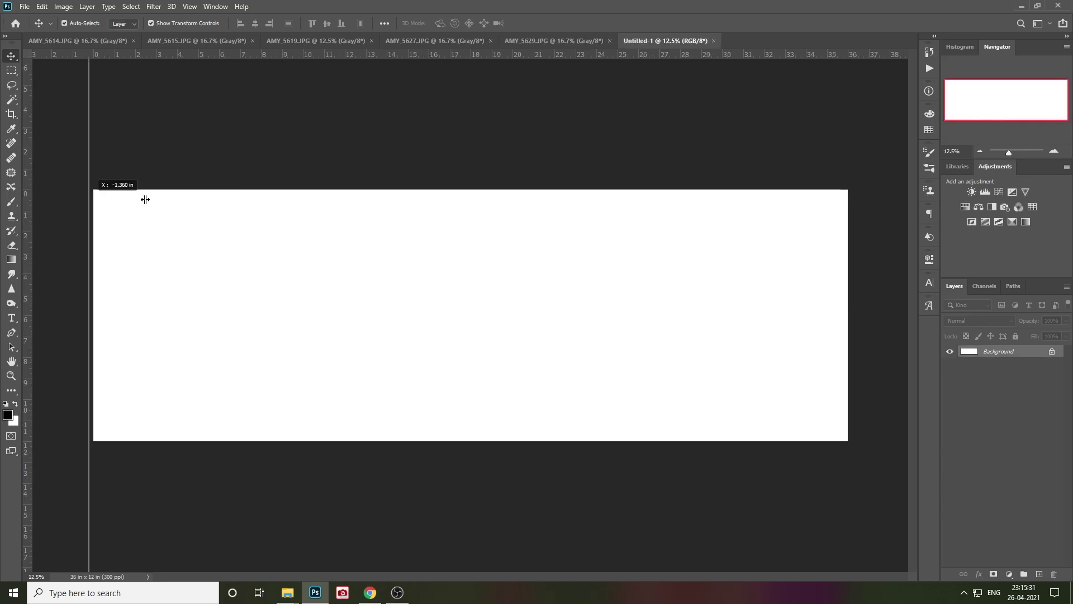
# Step: Switch to AMY_5629 and zoom in on the bride's face
pyautogui.click(553, 41)
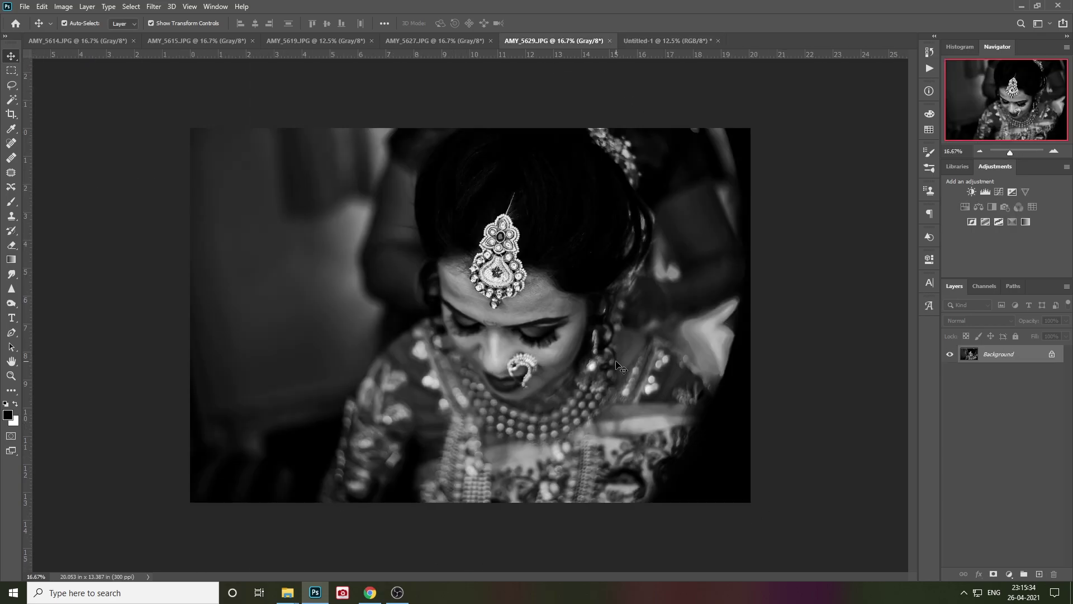
pyautogui.scroll(1, 618, 361)
pyautogui.scroll(1, 618, 360)
pyautogui.scroll(1, 618, 361)
pyautogui.moveTo(617, 360); pyautogui.dragTo(510, 312)
# Step: Spot-heal the forehead blemish with a size-60 Spot Healing Brush, then fit the photo on screen
pyautogui.press('j')
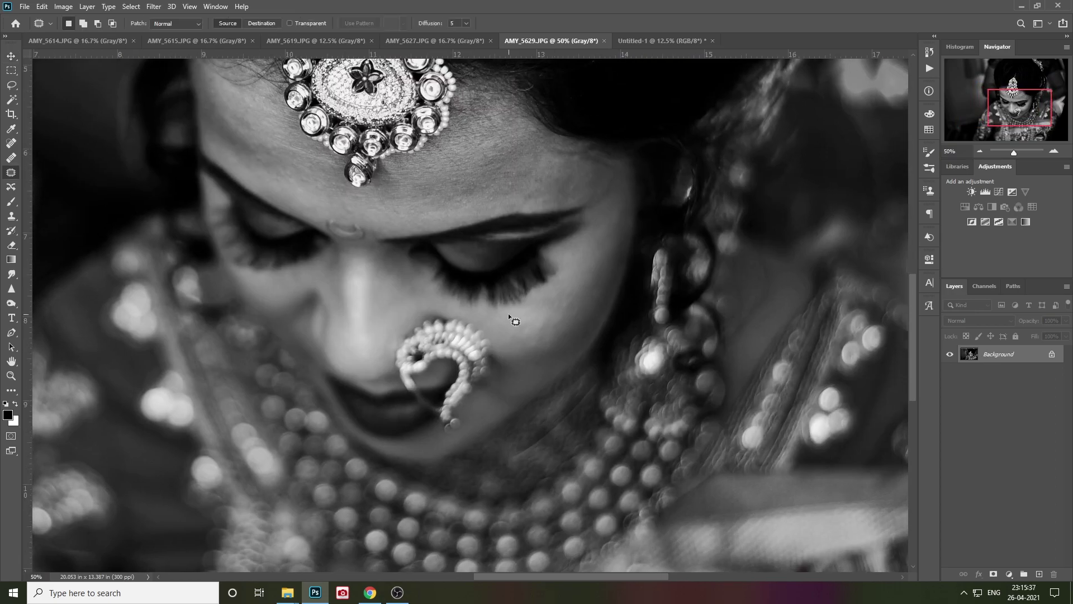
pyautogui.click(11, 143)
pyautogui.press('[')
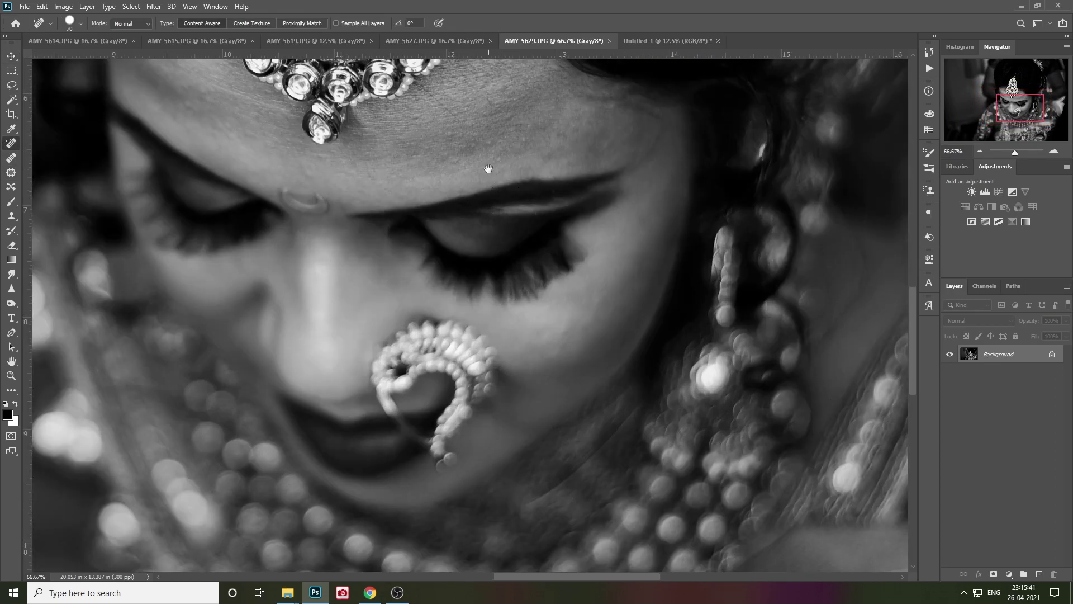
pyautogui.scroll(1, 498, 202)
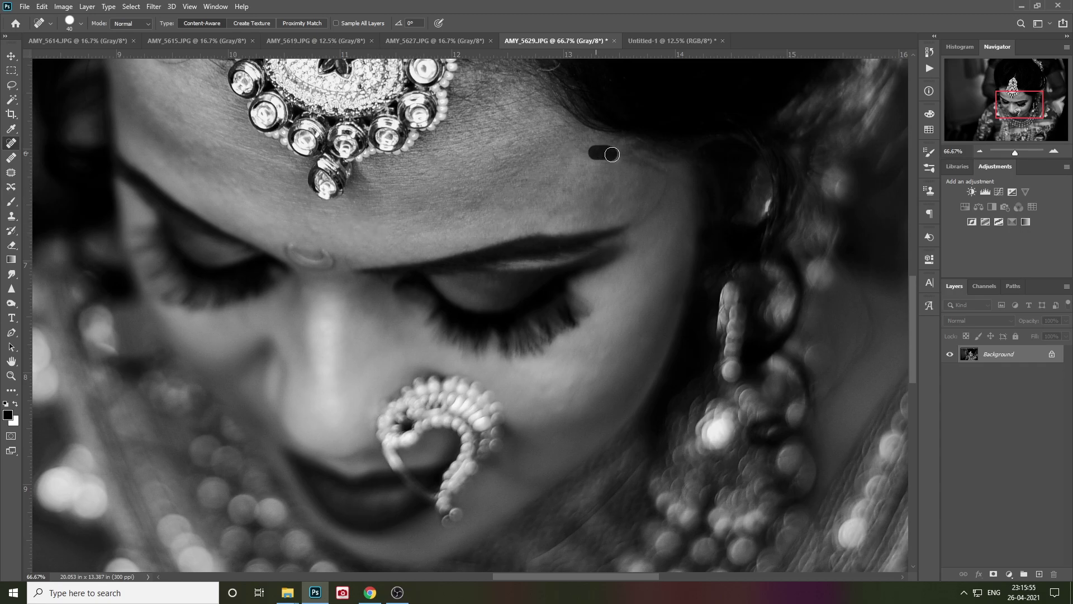
pyautogui.moveTo(327, 367); pyautogui.dragTo(478, 434)
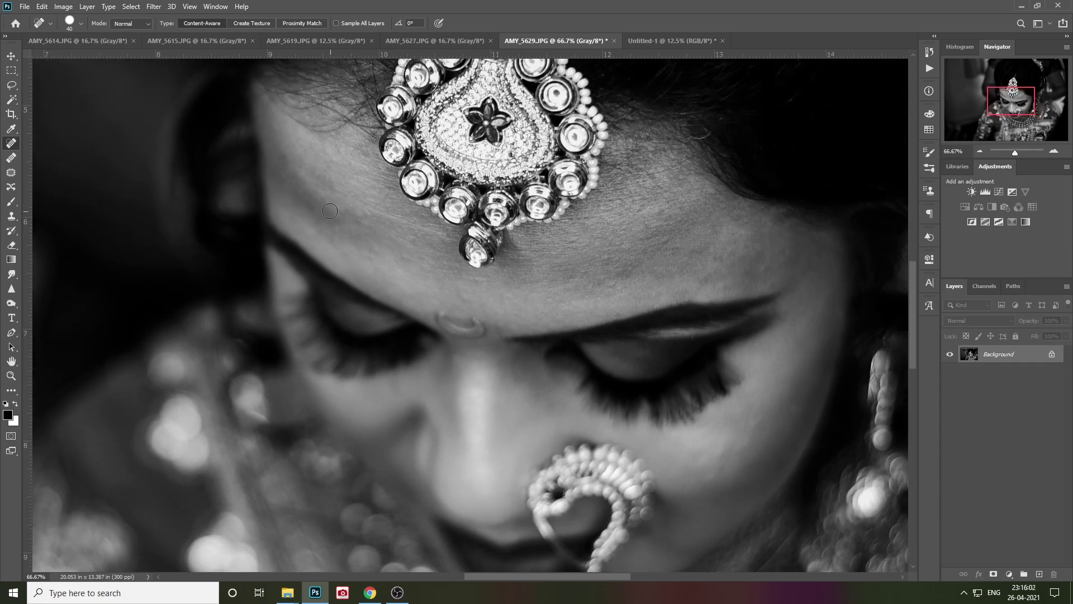
pyautogui.scroll(-2, 407, 256)
pyautogui.hscroll(3, 408, 256)
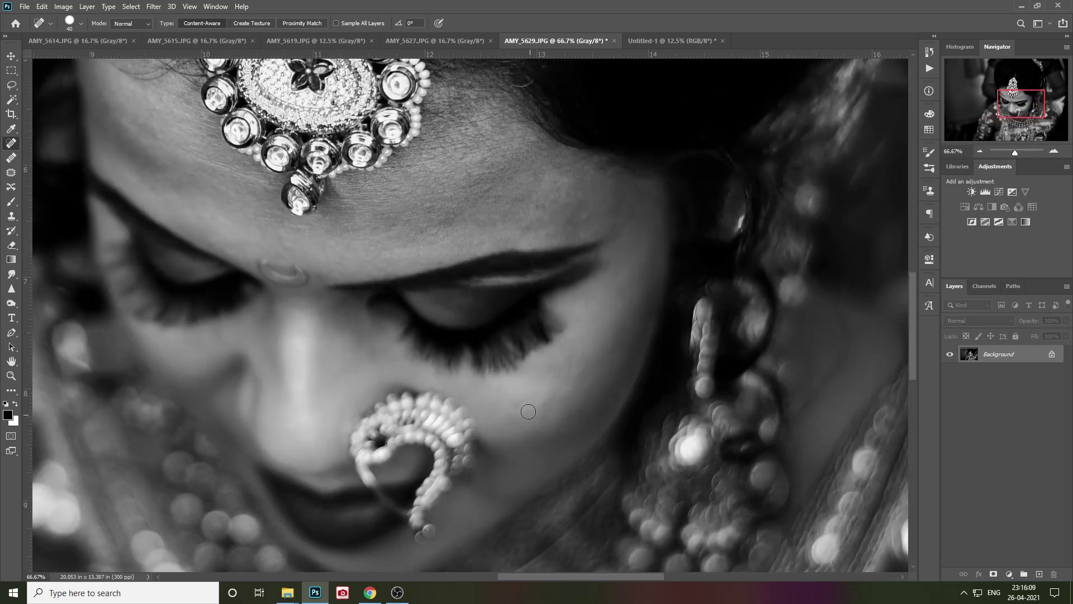
pyautogui.scroll(-2, 531, 280)
pyautogui.hscroll(2, 513, 147)
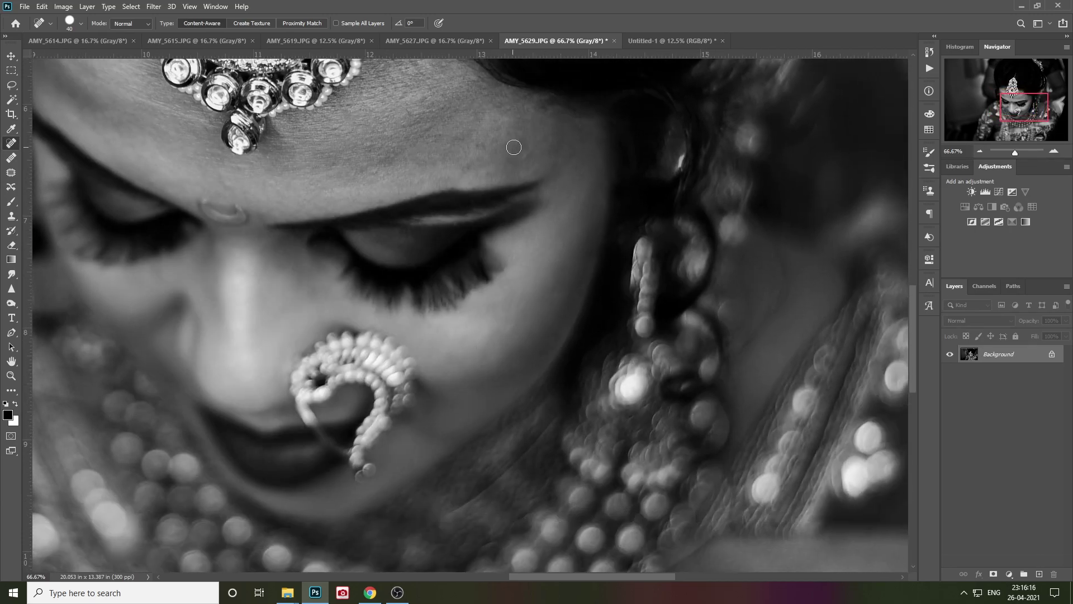
pyautogui.hotkey('ctrl', '0')
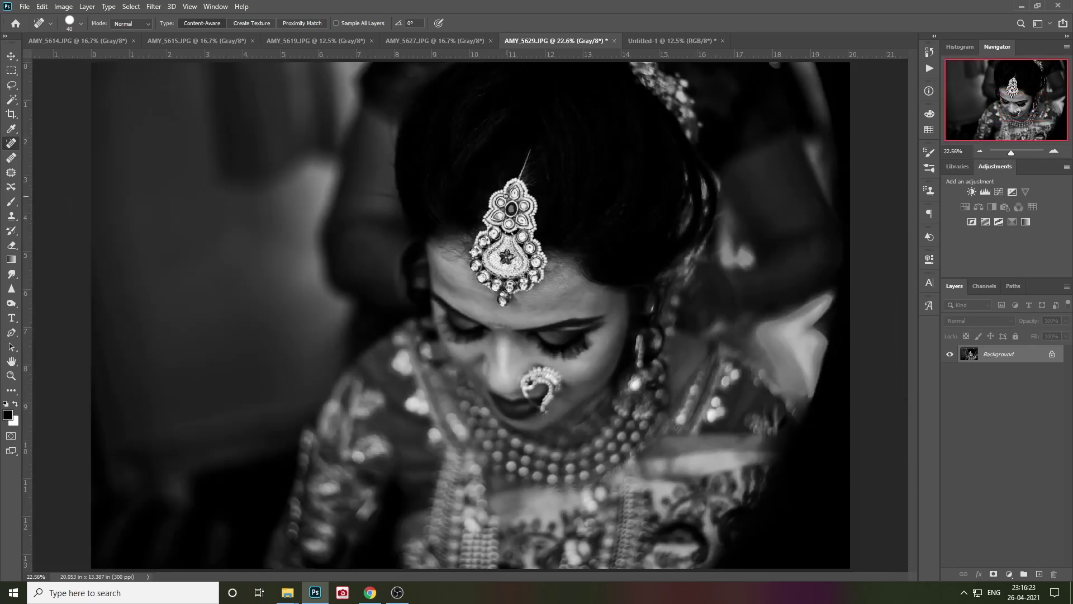
# Step: Duplicate the Background layer and Magic Wand-select the bride's skin and hair areas
pyautogui.press('v')
pyautogui.moveTo(973, 353); pyautogui.dragTo(1039, 574)
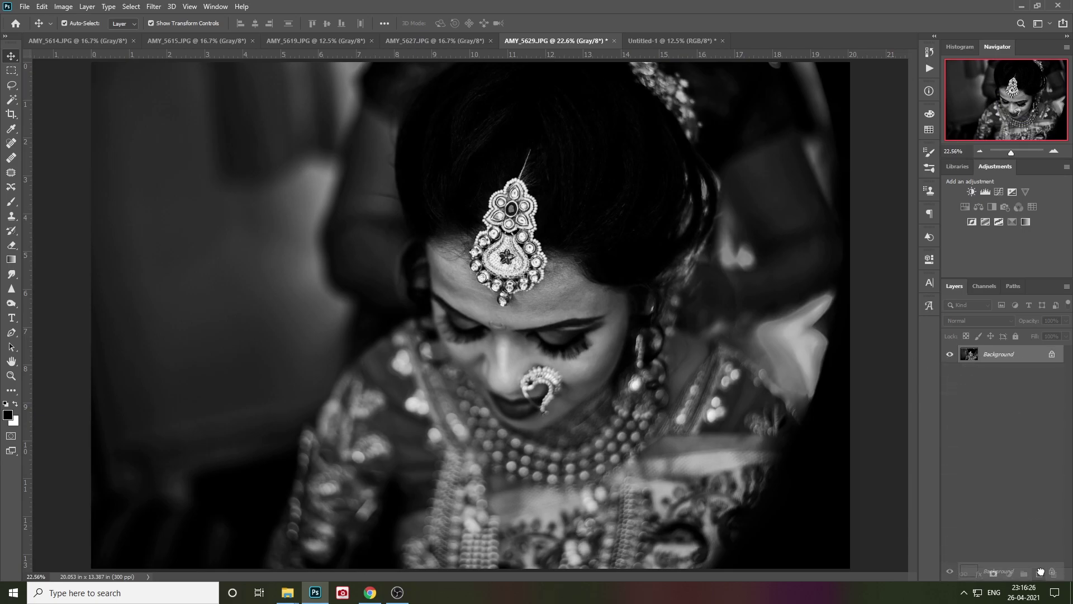
pyautogui.hotkey('ctrl', '+')
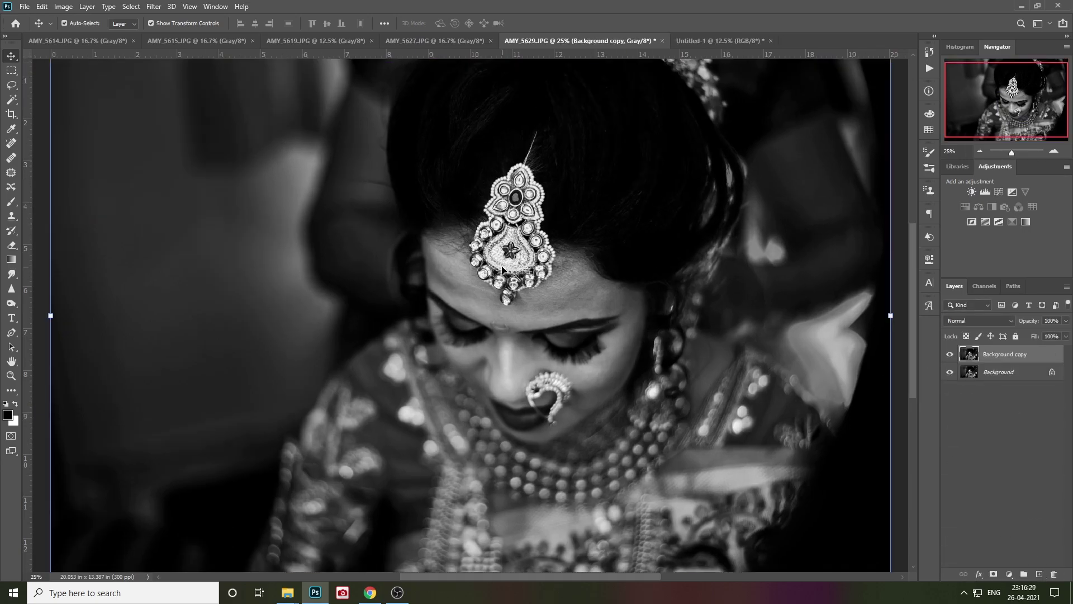
pyautogui.press('w')
pyautogui.keyDown('shift'); pyautogui.click(558, 279); pyautogui.keyUp('shift')
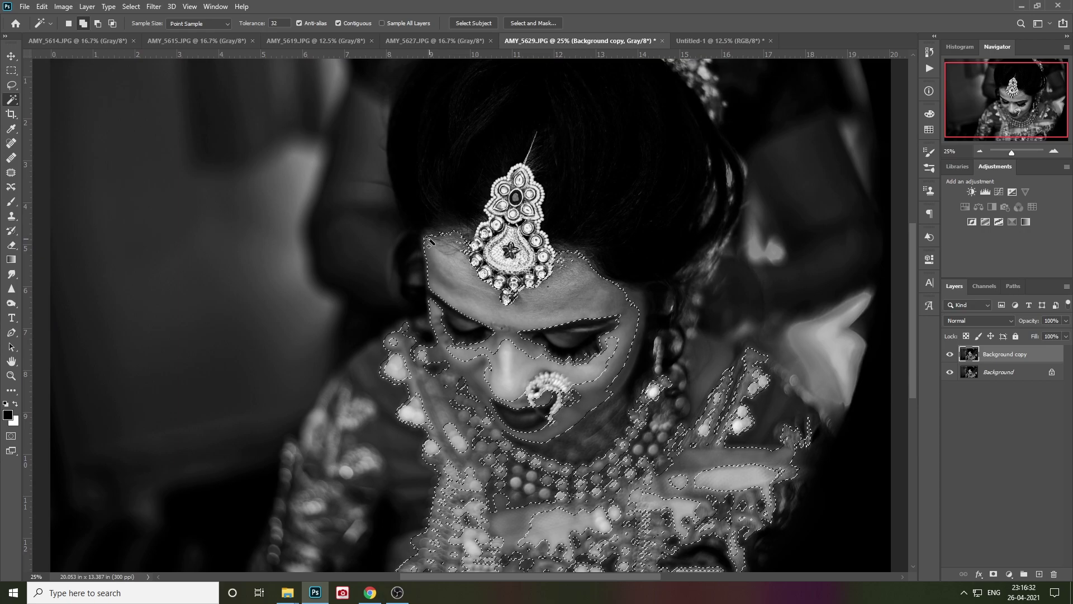
pyautogui.keyDown('shift'); pyautogui.click(519, 353); pyautogui.keyUp('shift')
pyautogui.keyDown('shift'); pyautogui.click(559, 355); pyautogui.keyUp('shift')
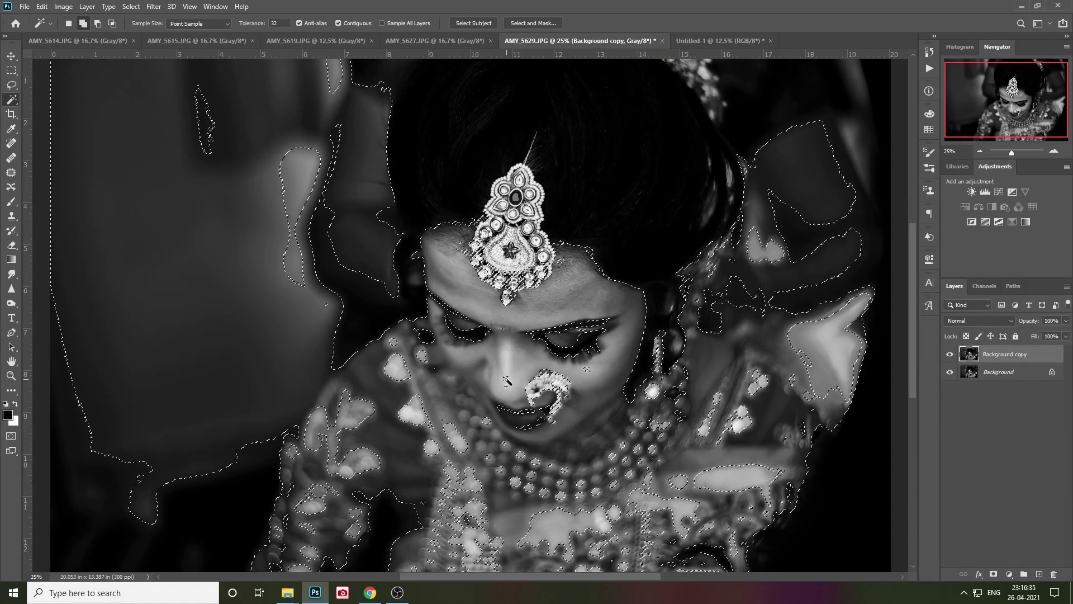
pyautogui.keyDown('shift'); pyautogui.click(579, 333); pyautogui.keyUp('shift')
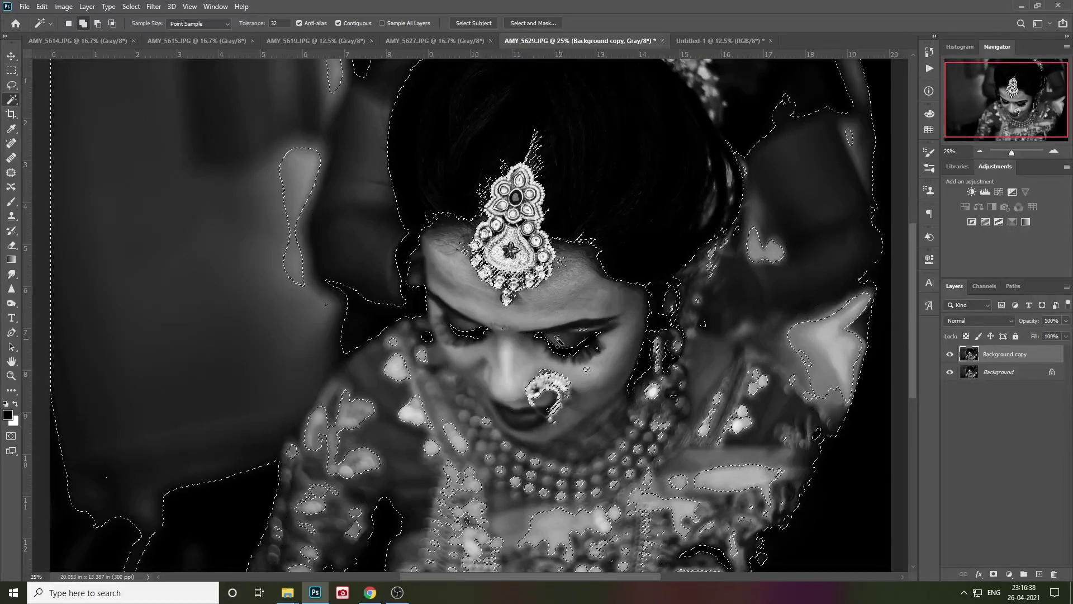
# Step: Apply Imagenomic Portraiture smoothing to the selected areas and deselect
pyautogui.click(150, 6)
pyautogui.moveTo(173, 245)
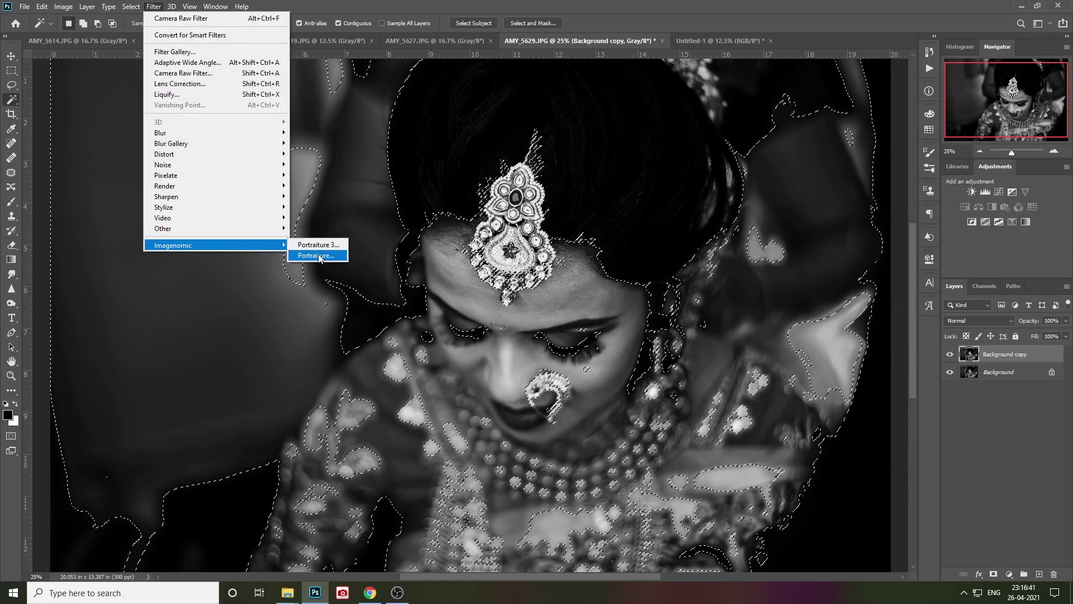
pyautogui.click(317, 249)
pyautogui.click(769, 123)
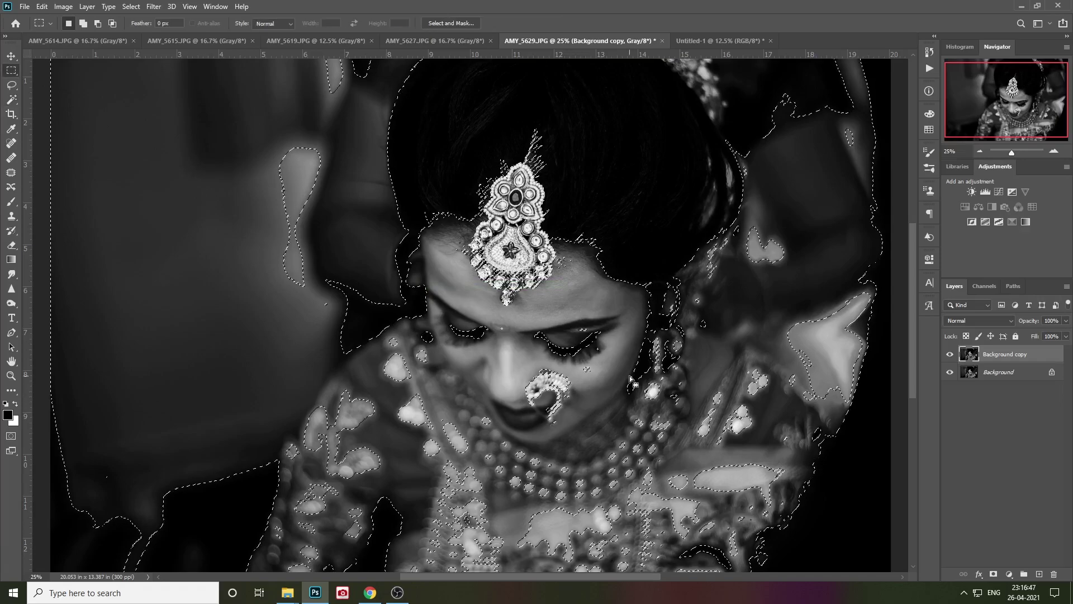
pyautogui.hotkey('ctrl', 'd')
pyautogui.press('e')
pyautogui.scroll(3, 585, 441)
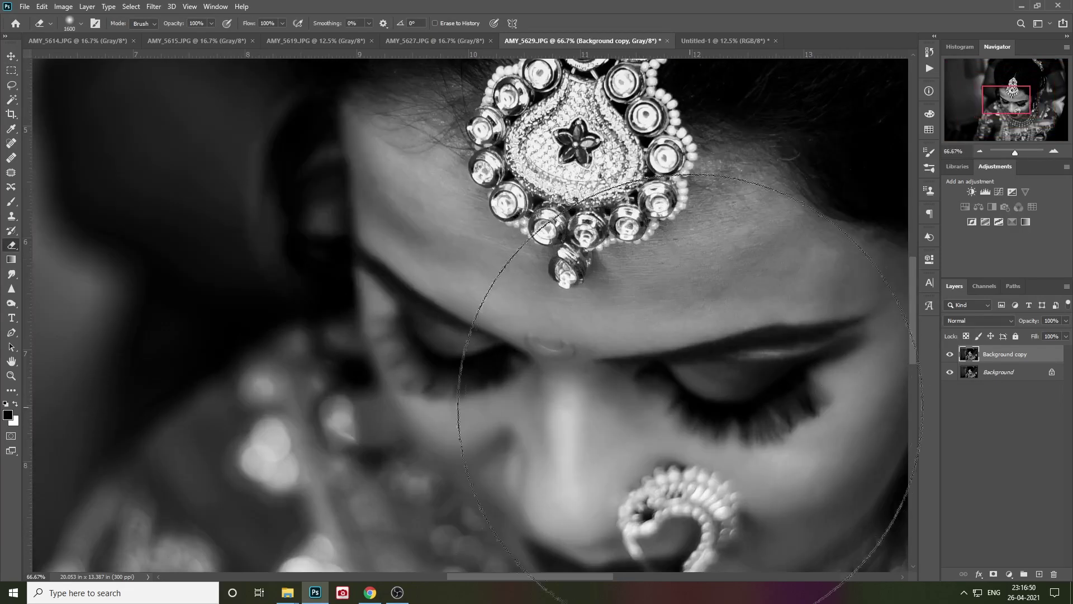
pyautogui.press('[')
pyautogui.press('[')
pyautogui.press('[')
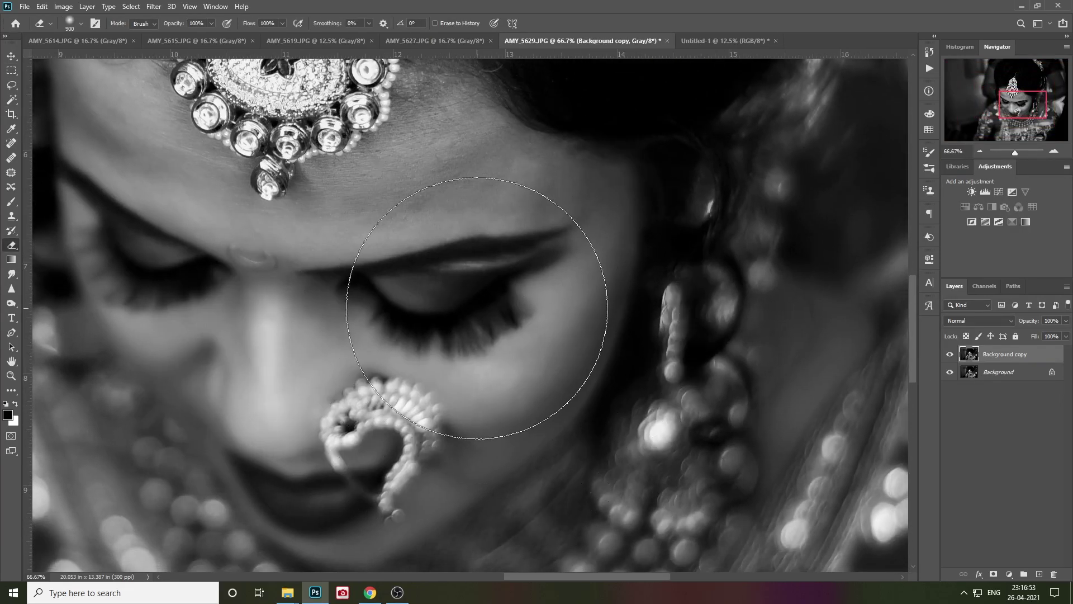
pyautogui.press('[')
pyautogui.press('[')
pyautogui.press('[')
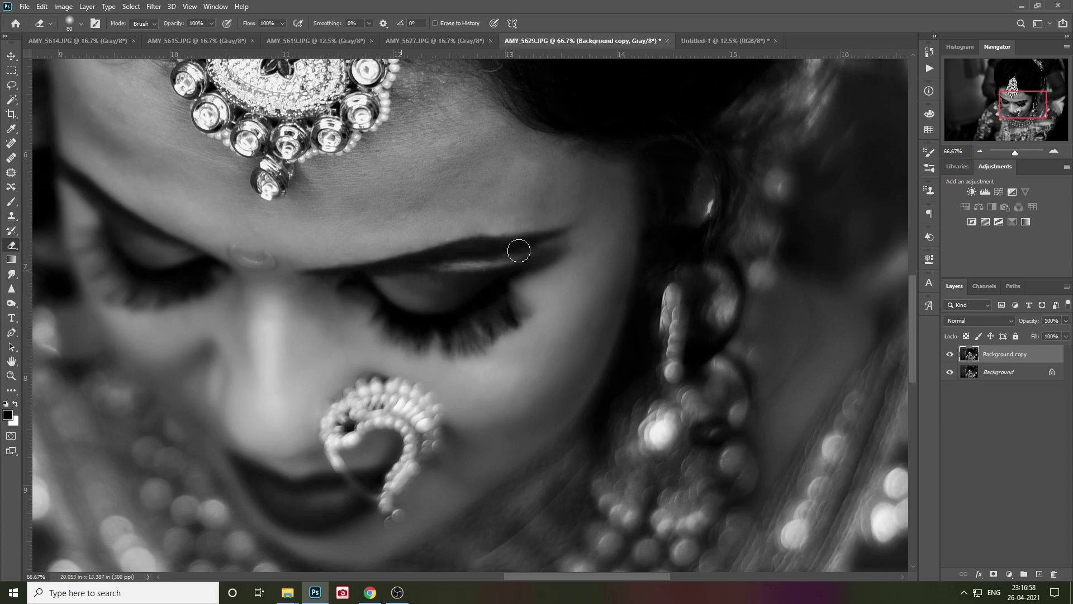
pyautogui.scroll(2, 308, 242)
pyautogui.hscroll(-5, 308, 243)
pyautogui.scroll(3, 429, 355)
pyautogui.hscroll(2, 429, 355)
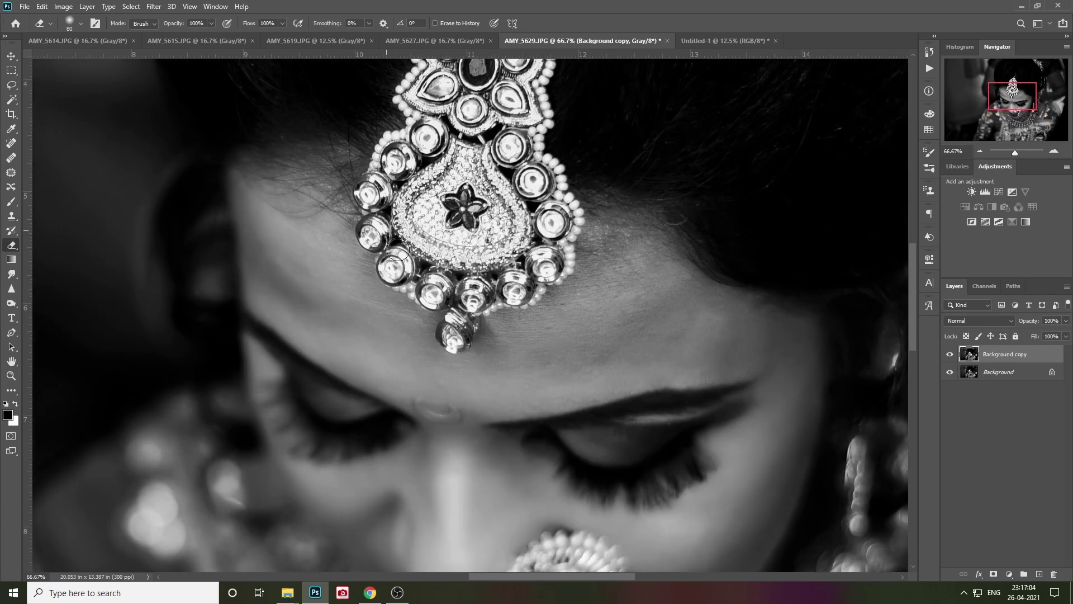
pyautogui.scroll(-5, 495, 189)
pyautogui.hscroll(1, 495, 189)
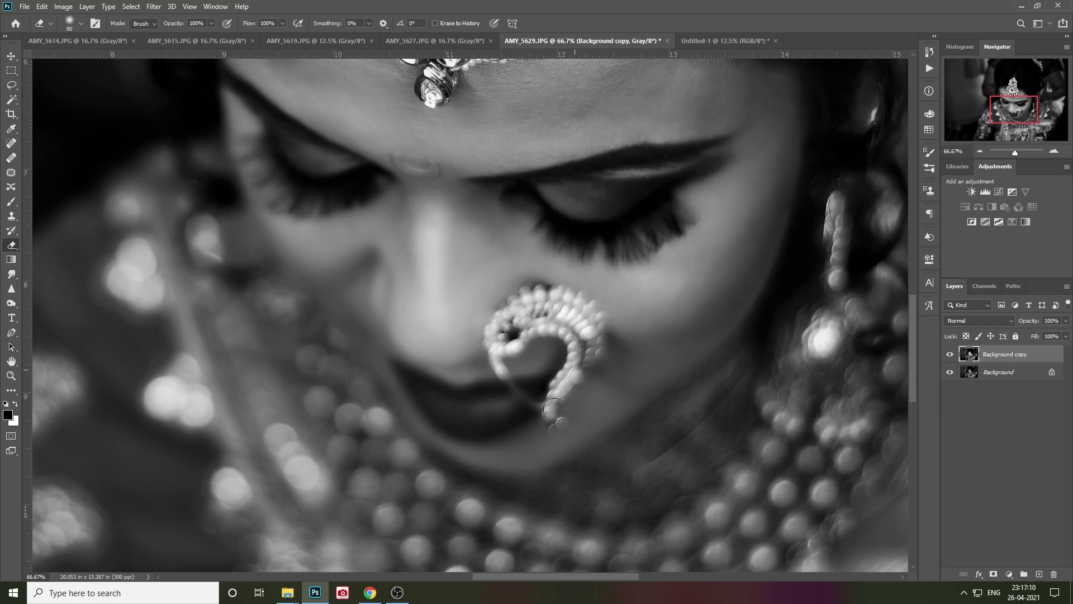
pyautogui.hotkey('ctrl', '0')
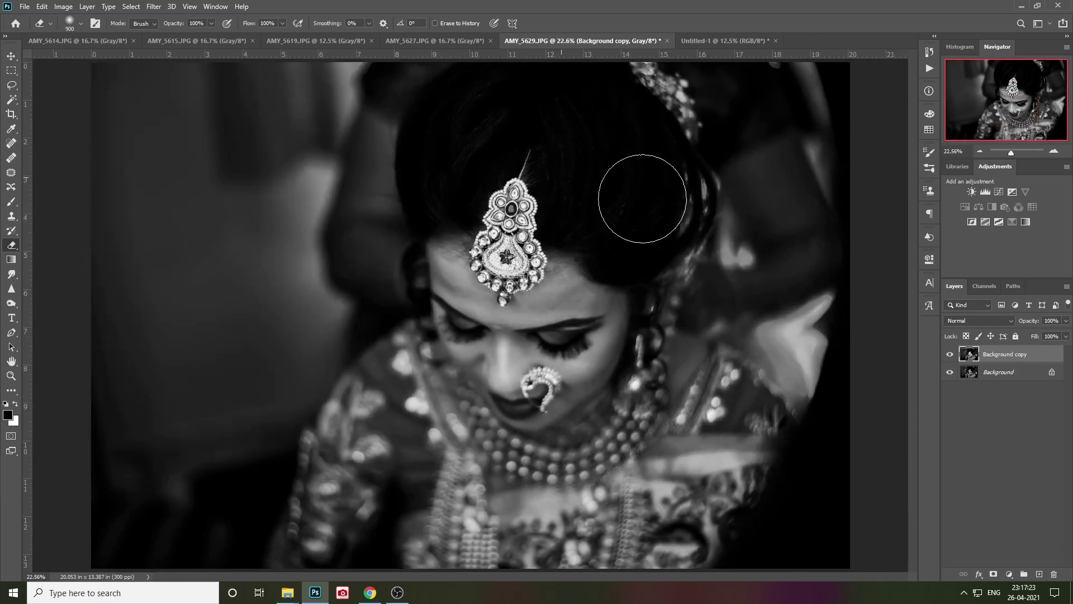
# Step: Flatten AMY_5629 and close it without saving
pyautogui.press('v')
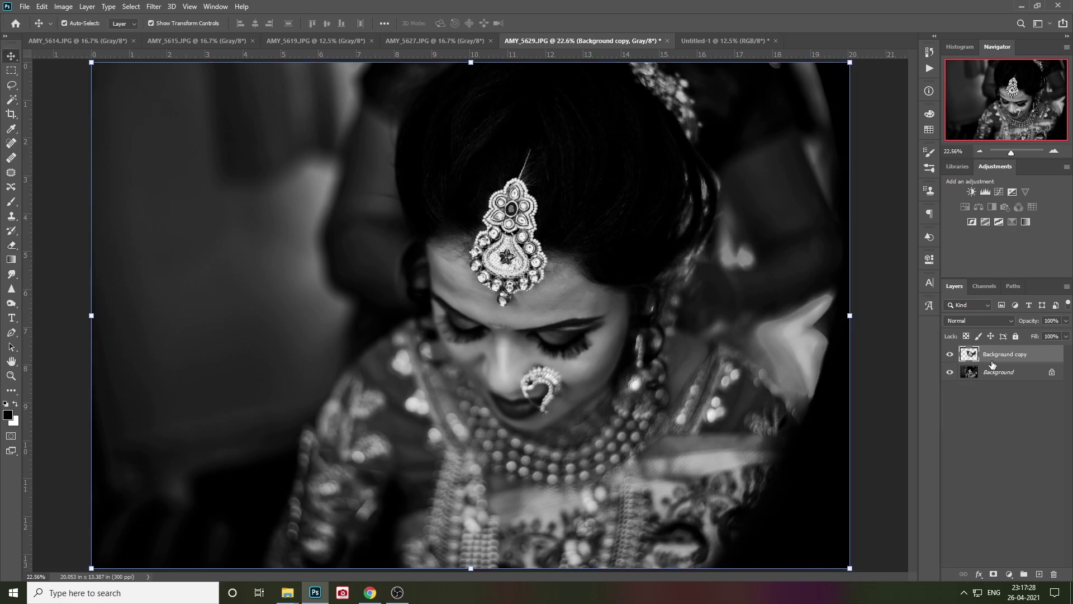
pyautogui.rightClick(993, 360)
pyautogui.click(881, 461)
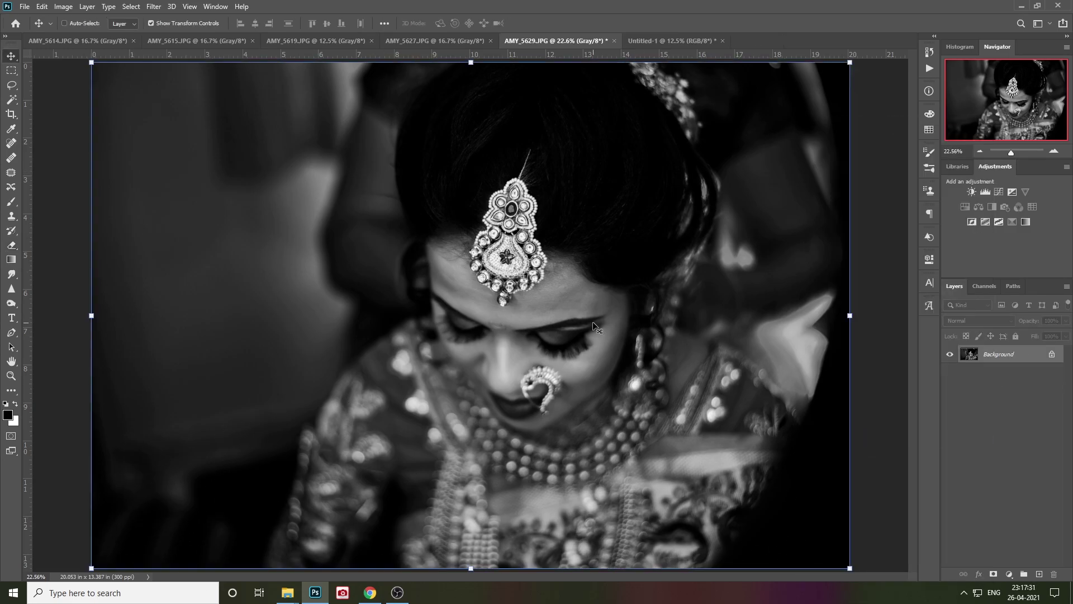
pyautogui.hotkey('ctrl', 'w')
pyautogui.click(516, 218)
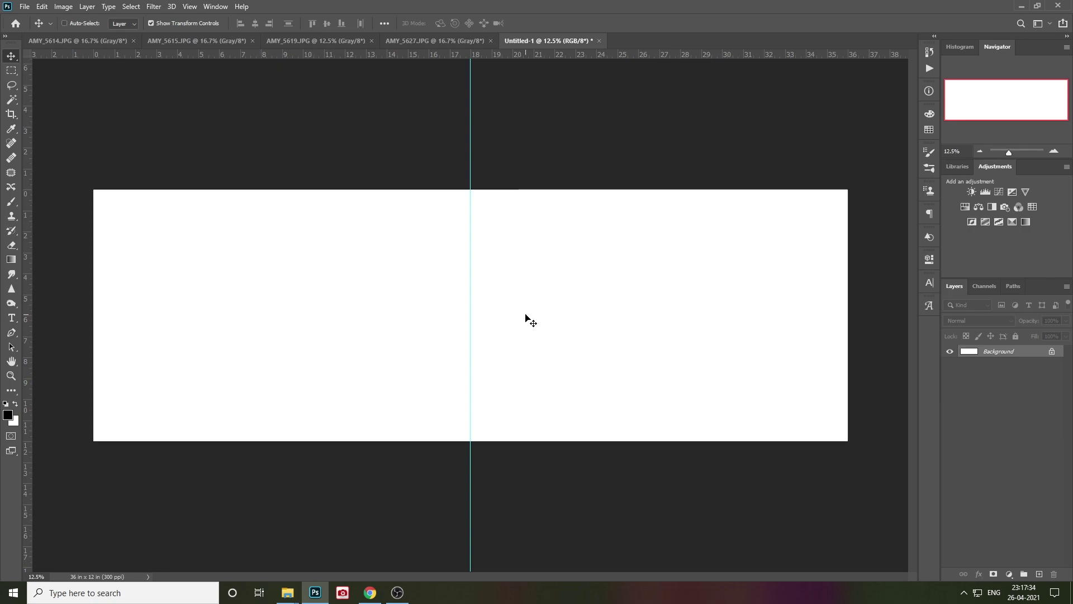
# Step: Paste the bride photo into the spread and scale it down, low beside the centre guide
pyautogui.hotkey('ctrl', 'v')
pyautogui.moveTo(569, 289); pyautogui.dragTo(736, 289)
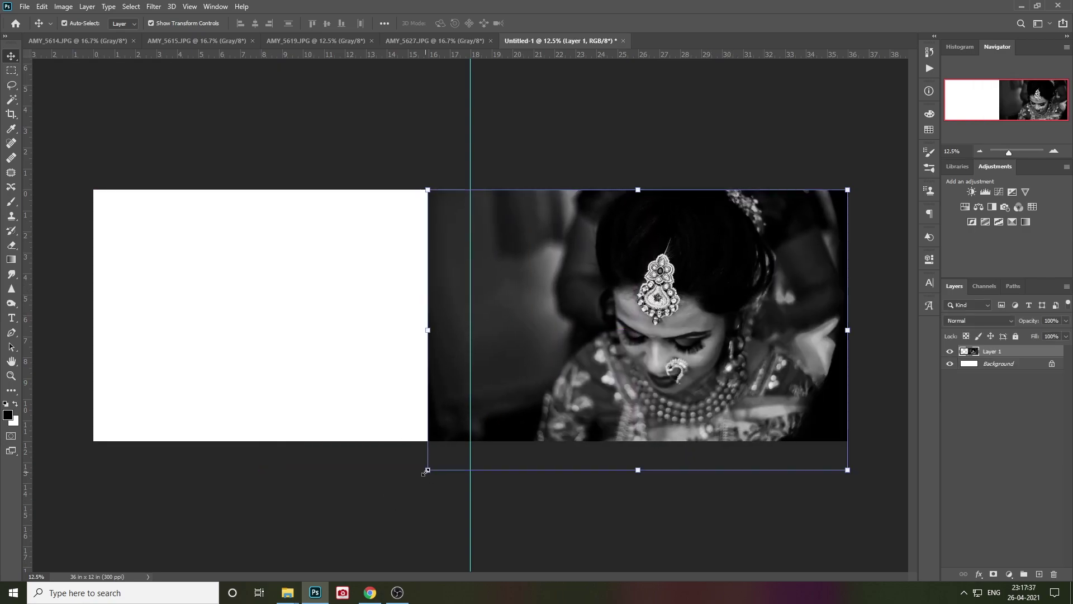
pyautogui.moveTo(428, 469); pyautogui.dragTo(470, 440)
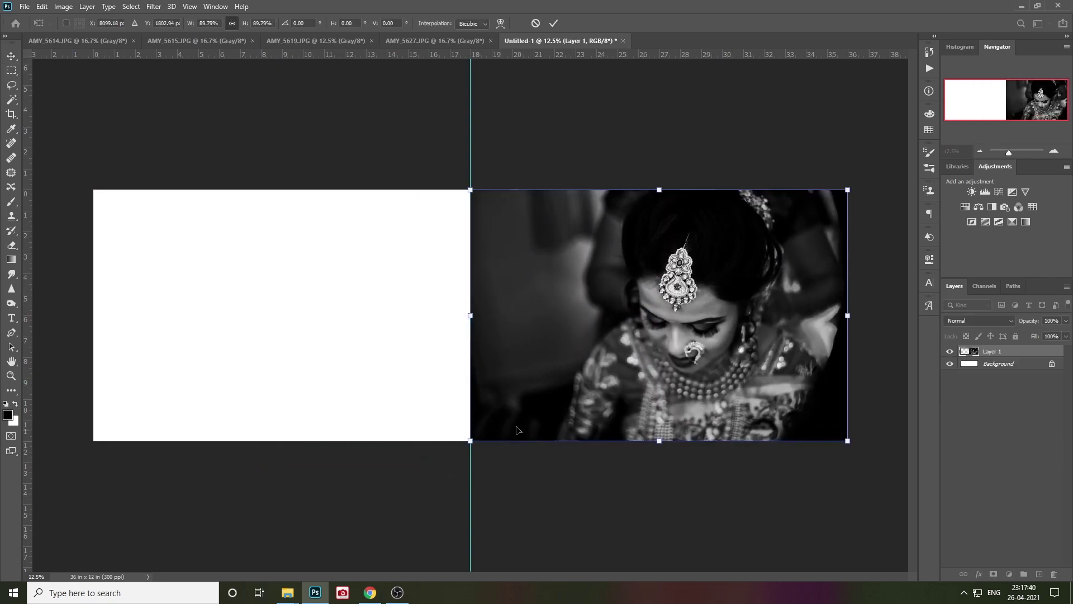
pyautogui.moveTo(849, 442); pyautogui.dragTo(627, 295)
pyautogui.moveTo(615, 203)
pyautogui.mouseDown()
pyautogui.moveTo(624, 328)
pyautogui.moveTo(587, 352)
pyautogui.moveTo(595, 368)
pyautogui.moveTo(558, 373)
pyautogui.mouseUp()
pyautogui.press('Return')
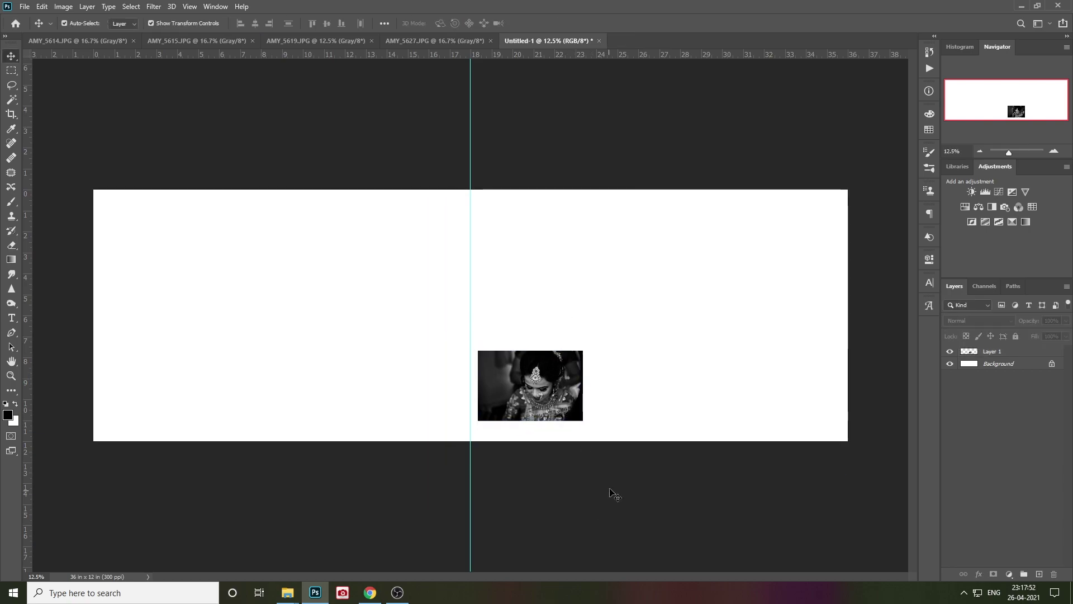
pyautogui.click(78, 41)
# Step: Bring up AMY_5627, pick the Spot Healing Brush, and zoom in on the forehead
pyautogui.click(195, 40)
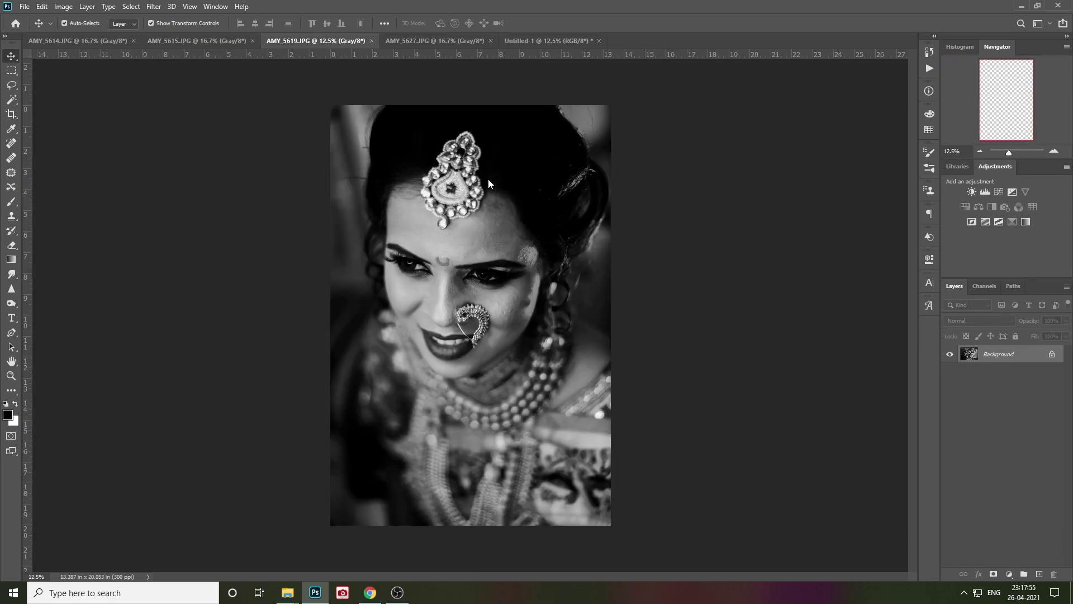
pyautogui.click(315, 41)
pyautogui.click(425, 41)
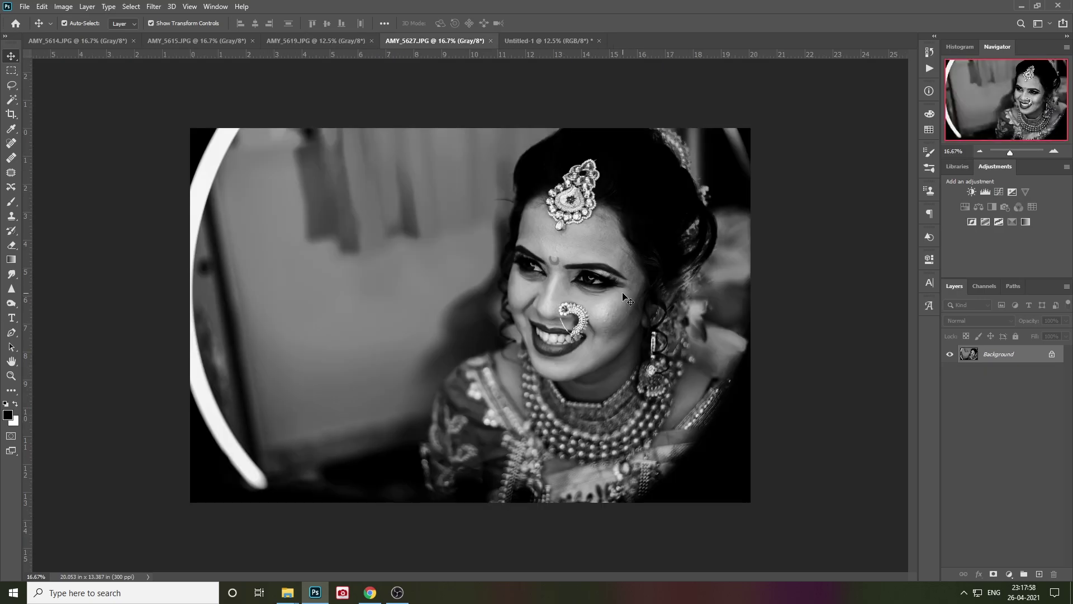
pyautogui.press('j')
pyautogui.scroll(1, 625, 299)
pyautogui.scroll(2, 626, 299)
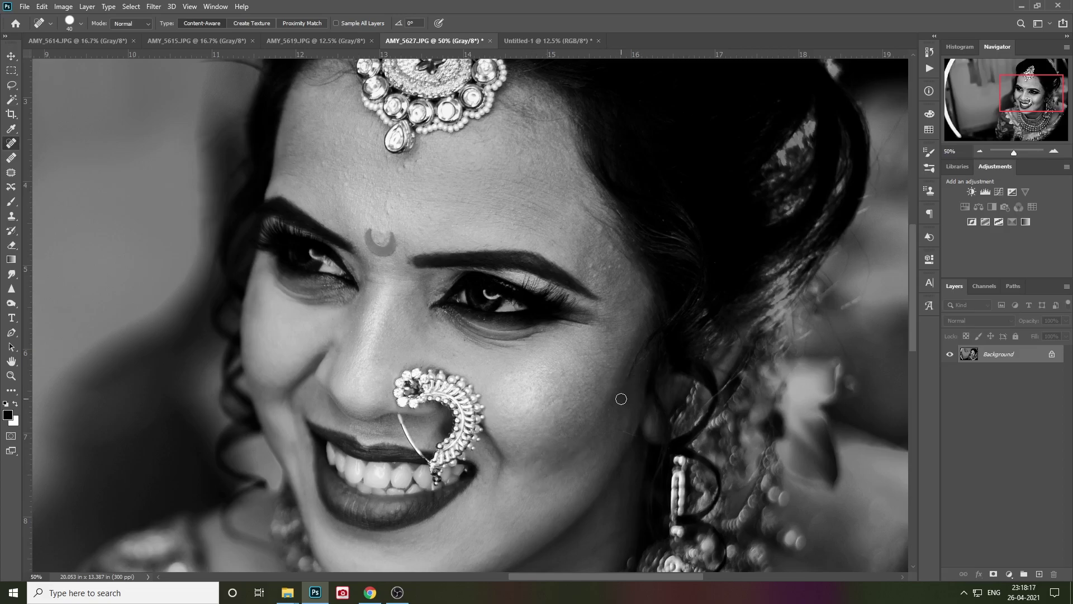
pyautogui.scroll(1, 626, 380)
pyautogui.scroll(1, 559, 414)
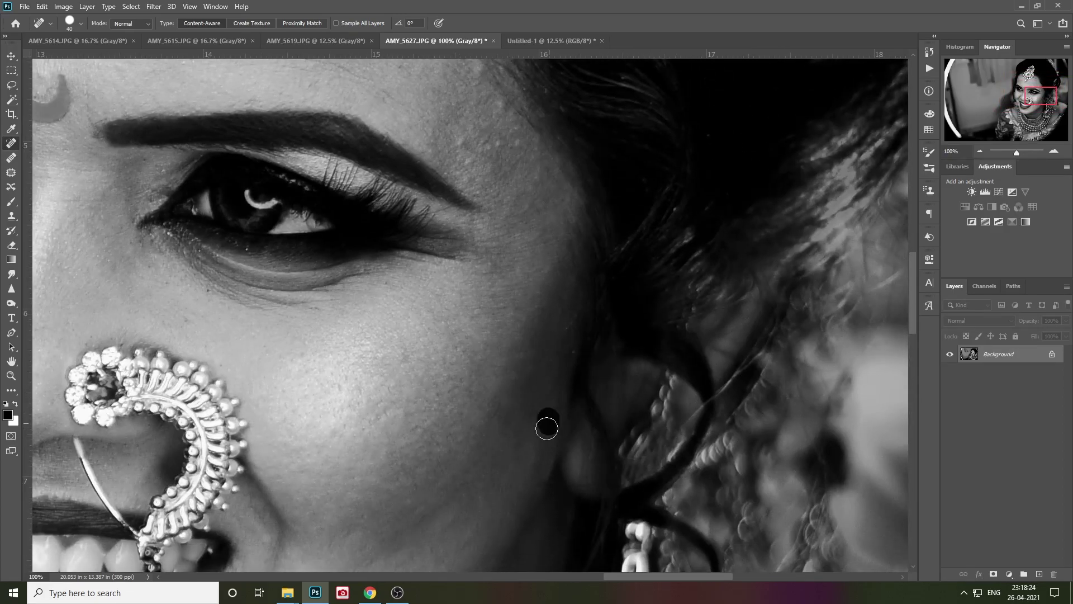
pyautogui.scroll(3, 400, 348)
pyautogui.hscroll(2, 399, 347)
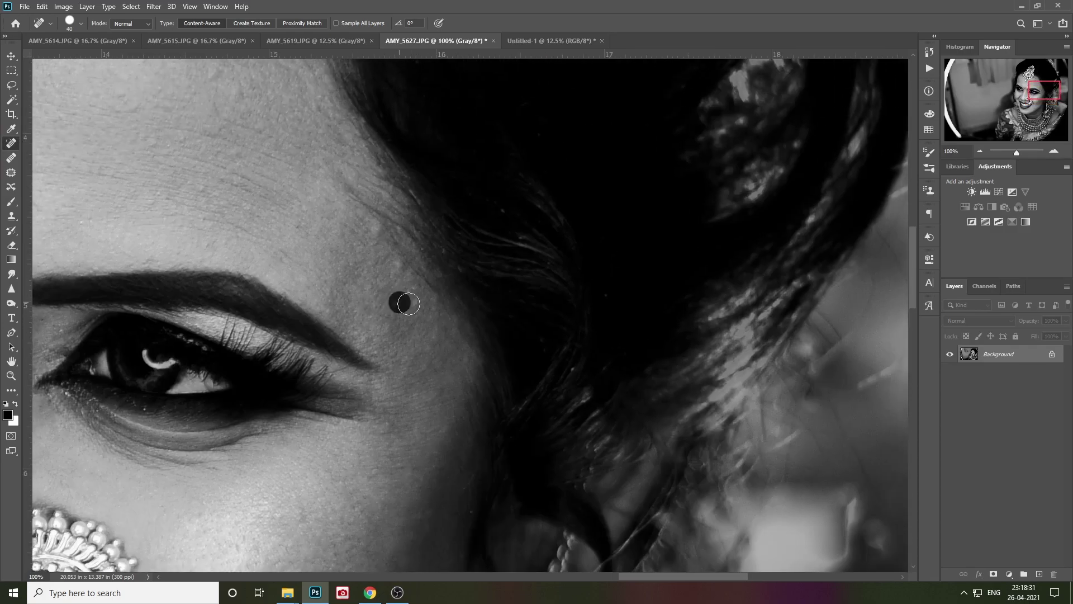
pyautogui.scroll(2, 419, 359)
pyautogui.scroll(1, 522, 454)
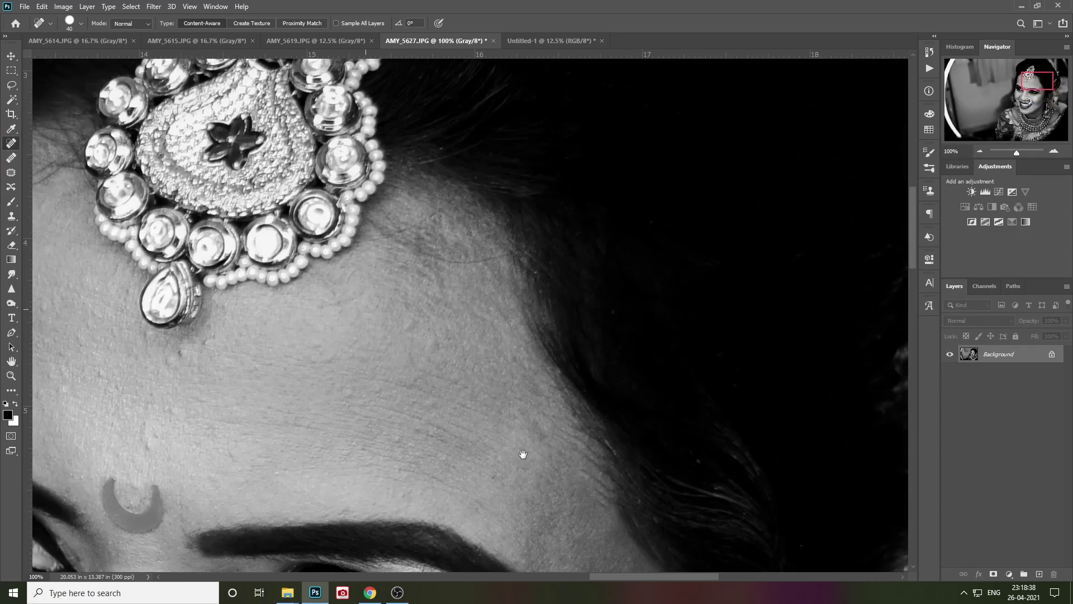
# Step: Spot-heal the blemishes across the bride's forehead, panning down toward the eyes and nose ring
pyautogui.click(366, 232)
pyautogui.click(439, 253)
pyautogui.moveTo(273, 357); pyautogui.dragTo(450, 317)
pyautogui.click(426, 307)
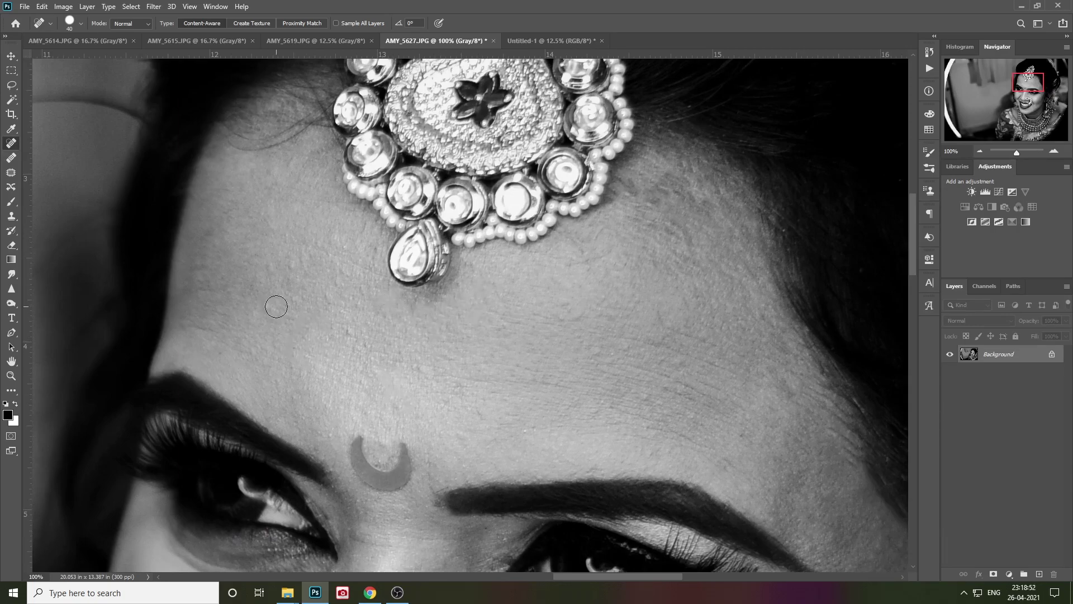
pyautogui.moveTo(294, 252); pyautogui.dragTo(302, 267)
pyautogui.moveTo(408, 401); pyautogui.dragTo(465, 306)
pyautogui.click(622, 339)
pyautogui.moveTo(439, 516); pyautogui.dragTo(545, 265)
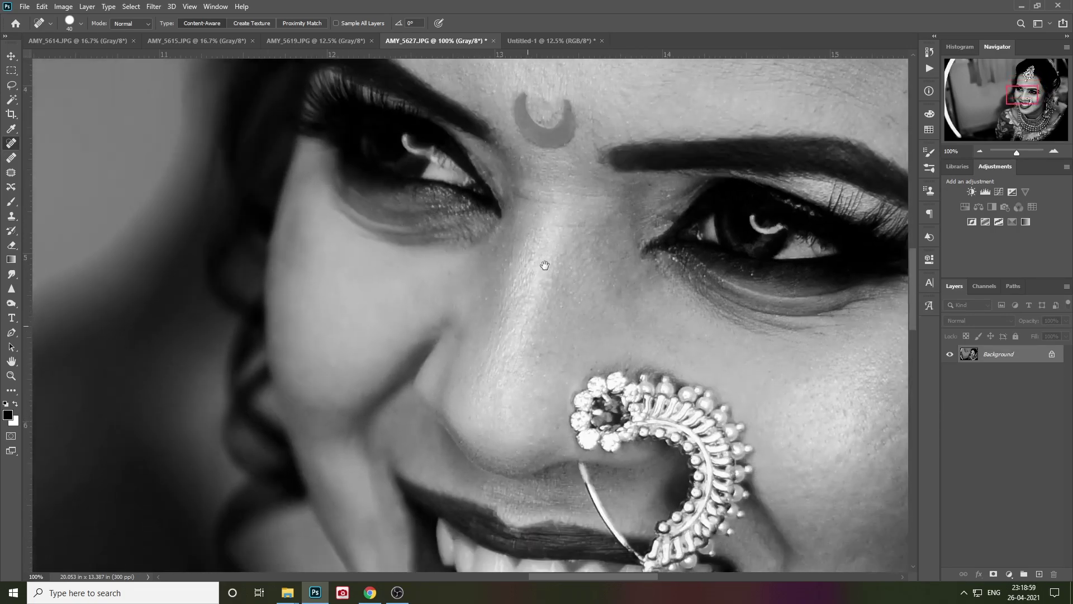
pyautogui.moveTo(479, 421); pyautogui.dragTo(423, 346)
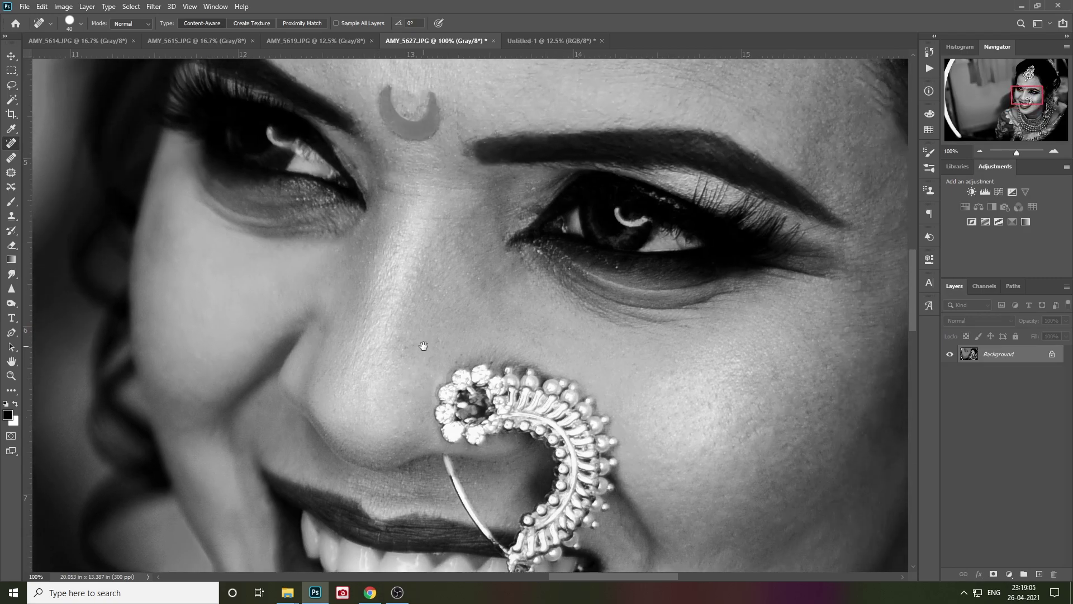
# Step: Duplicate the Background layer and apply Portraiture skin smoothing to the copy
pyautogui.moveTo(1029, 355); pyautogui.dragTo(1039, 574)
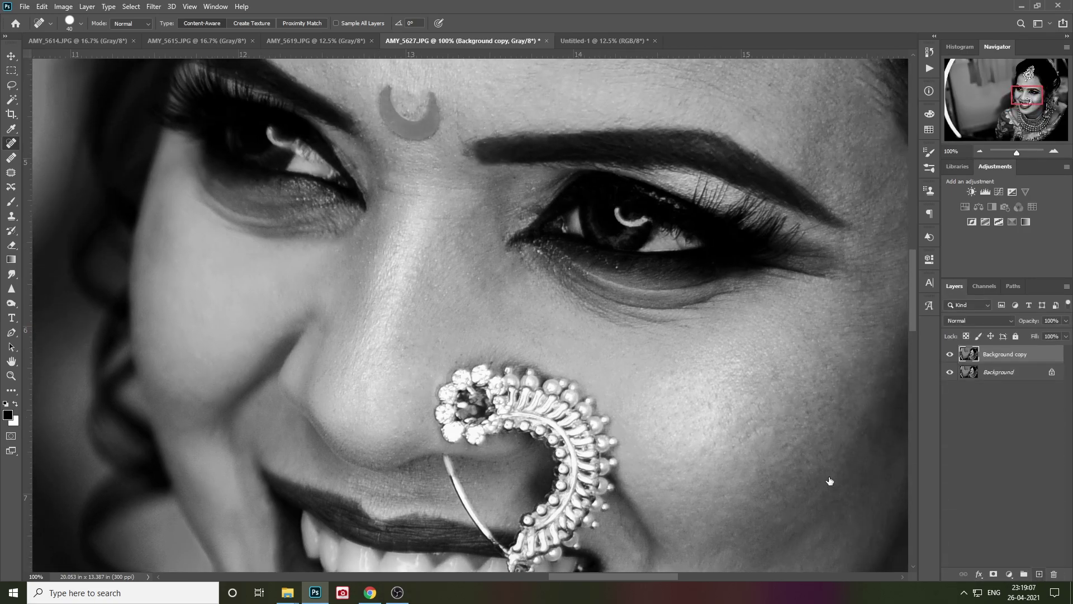
pyautogui.click(153, 6)
pyautogui.press('e')
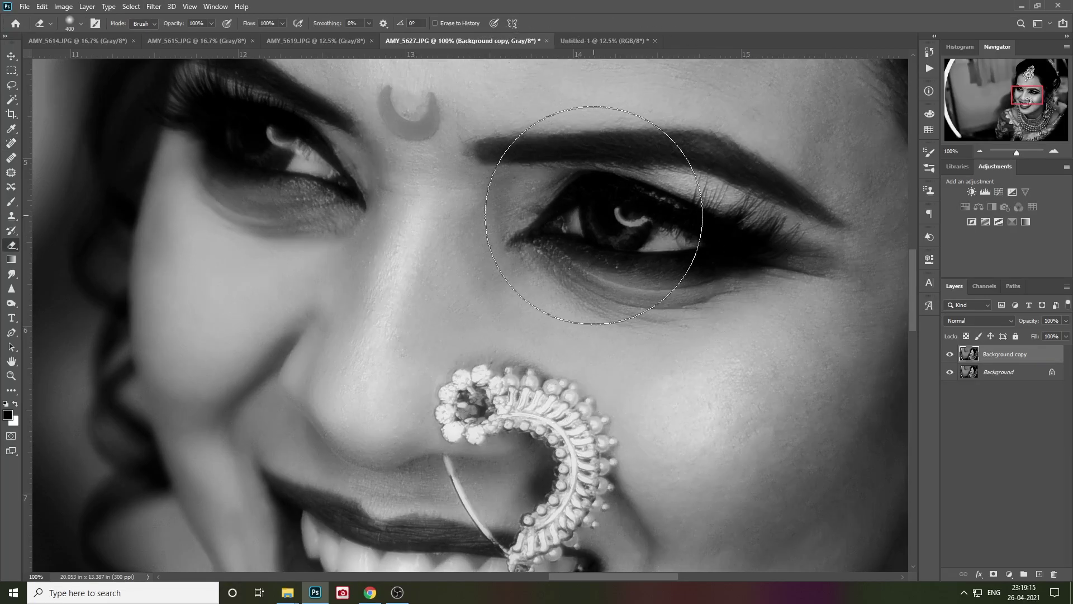
pyautogui.press('[')
pyautogui.press('[')
pyautogui.press('[')
# Step: Erase the smoothing over the nose ring and lips to restore sharp detail, then fit the photo
pyautogui.scroll(3, 615, 185)
pyautogui.hscroll(-5, 559, 187)
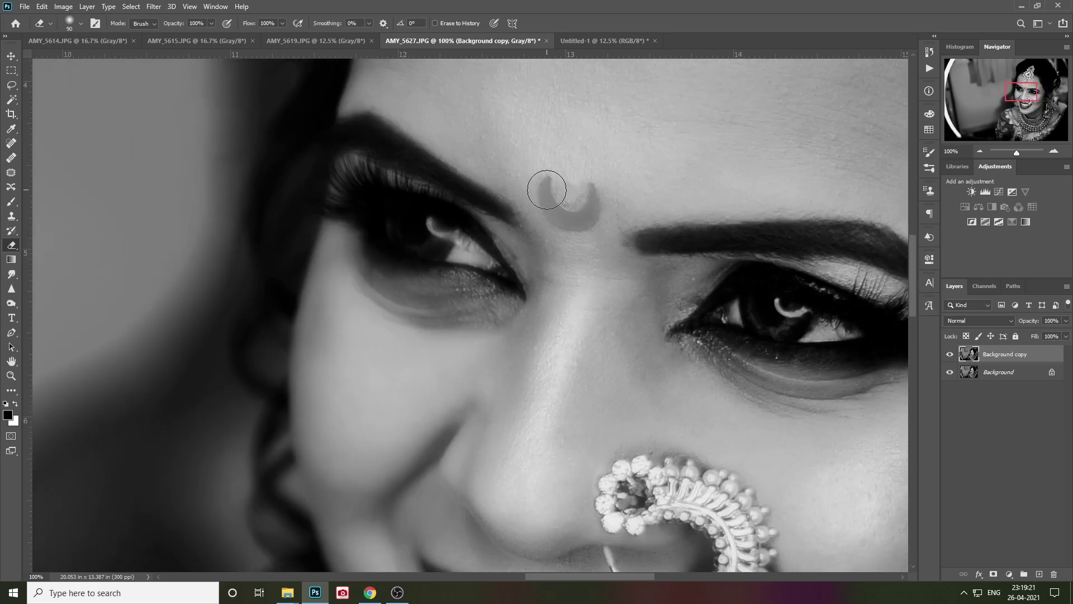
pyautogui.scroll(-7, 391, 196)
pyautogui.hscroll(5, 391, 195)
pyautogui.scroll(-3, 475, 251)
pyautogui.hscroll(3, 475, 251)
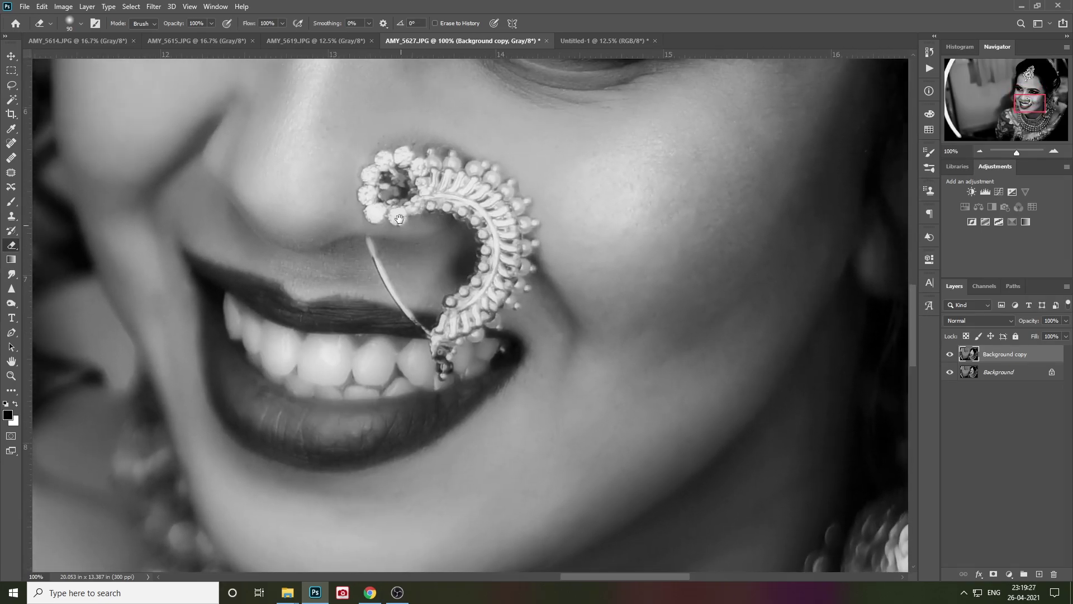
pyautogui.moveTo(502, 263)
pyautogui.mouseDown()
pyautogui.moveTo(433, 352)
pyautogui.moveTo(210, 282)
pyautogui.mouseUp()
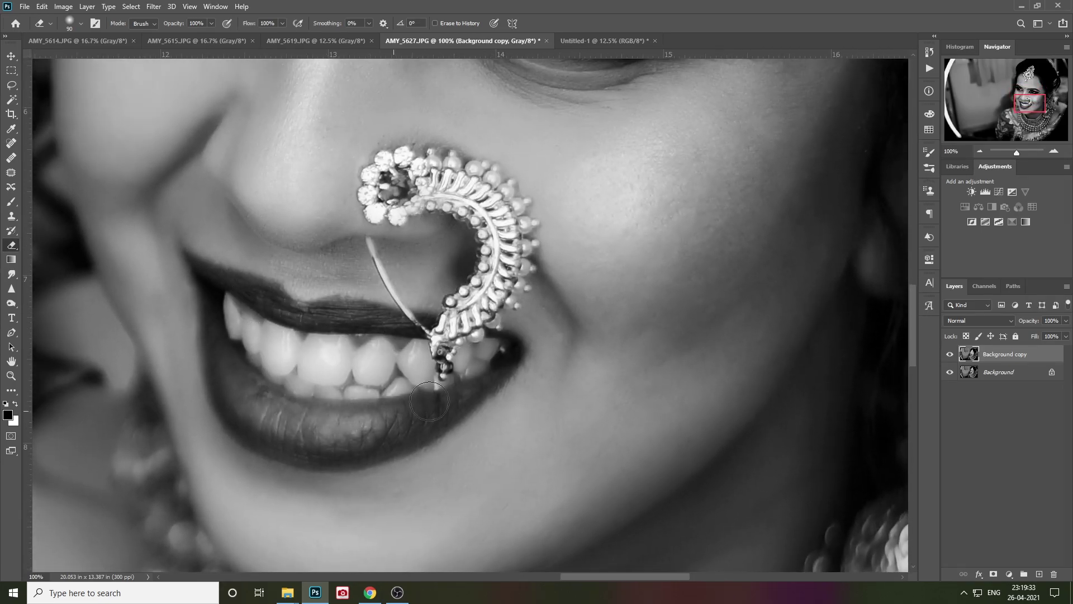
pyautogui.hotkey('ctrl', '0')
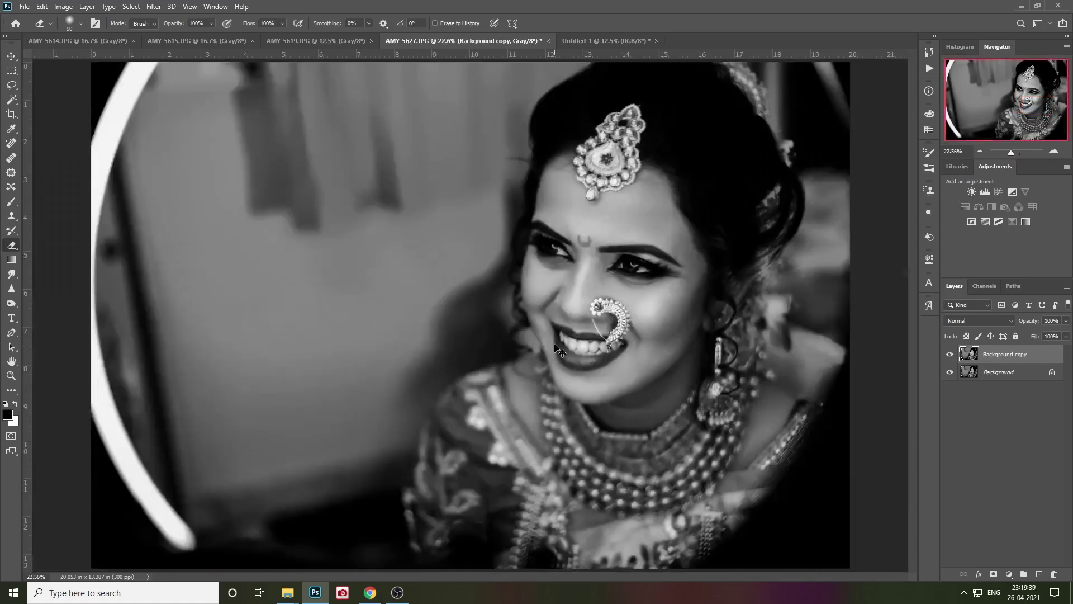
pyautogui.press(']')
pyautogui.press(']')
pyautogui.press(']')
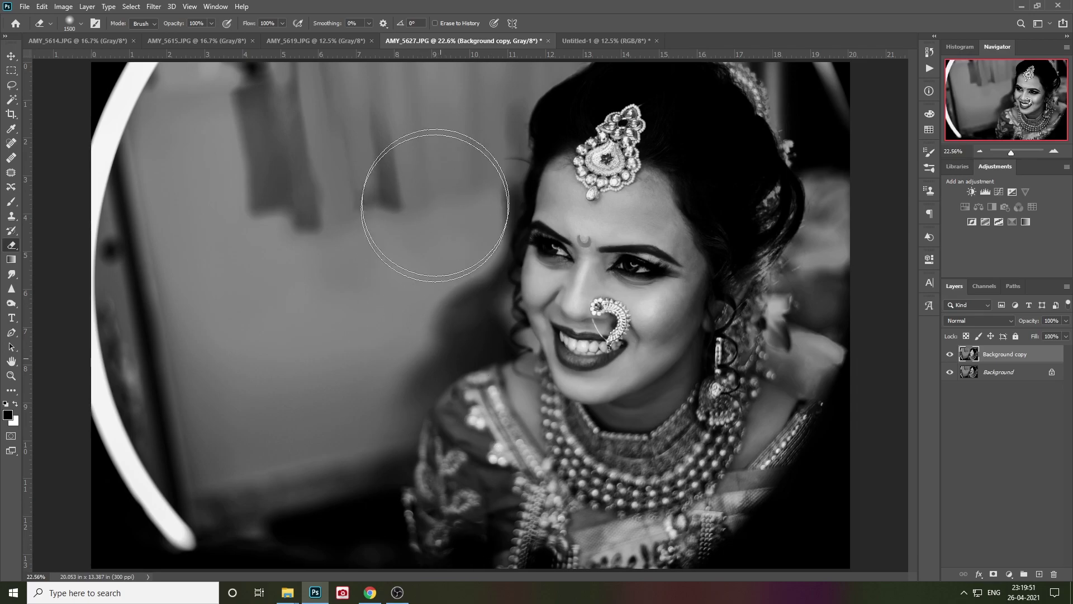
# Step: Flatten the smoothed AMY_5627, select all, and close it without saving
pyautogui.press('v')
pyautogui.rightClick(1005, 354)
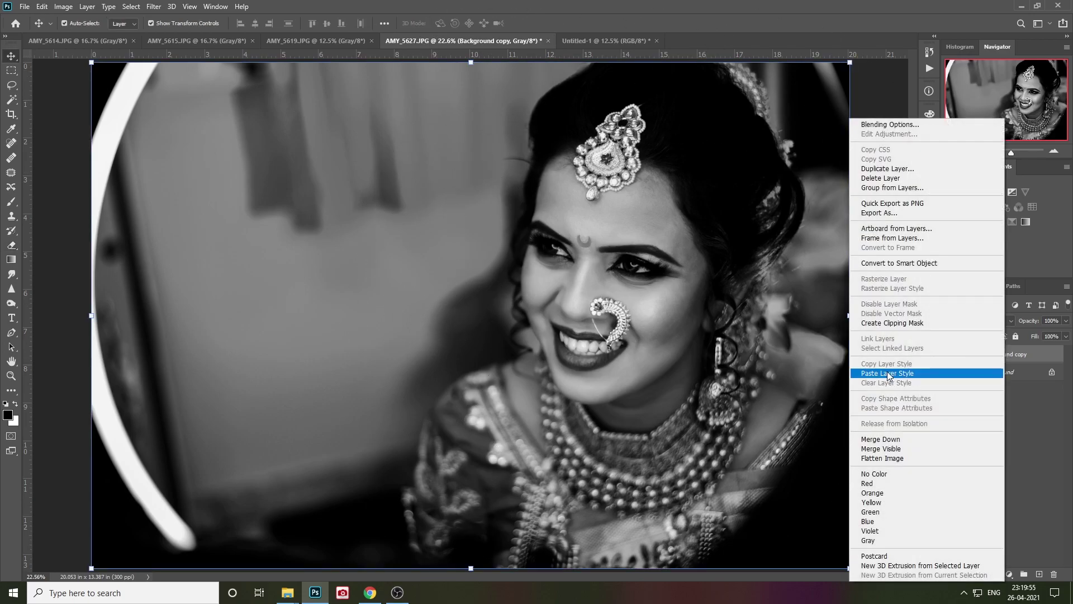
pyautogui.click(877, 443)
pyautogui.hotkey('ctrl', 'a')
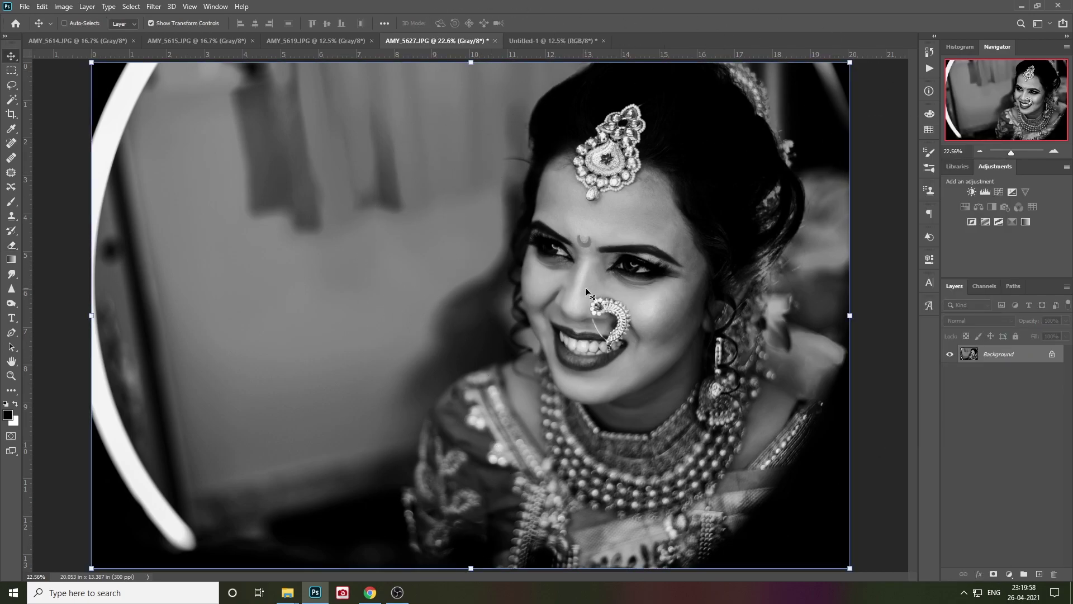
pyautogui.hotkey('ctrl', 'w')
pyautogui.press('n')
pyautogui.hotkey('ctrl', 'Tab')
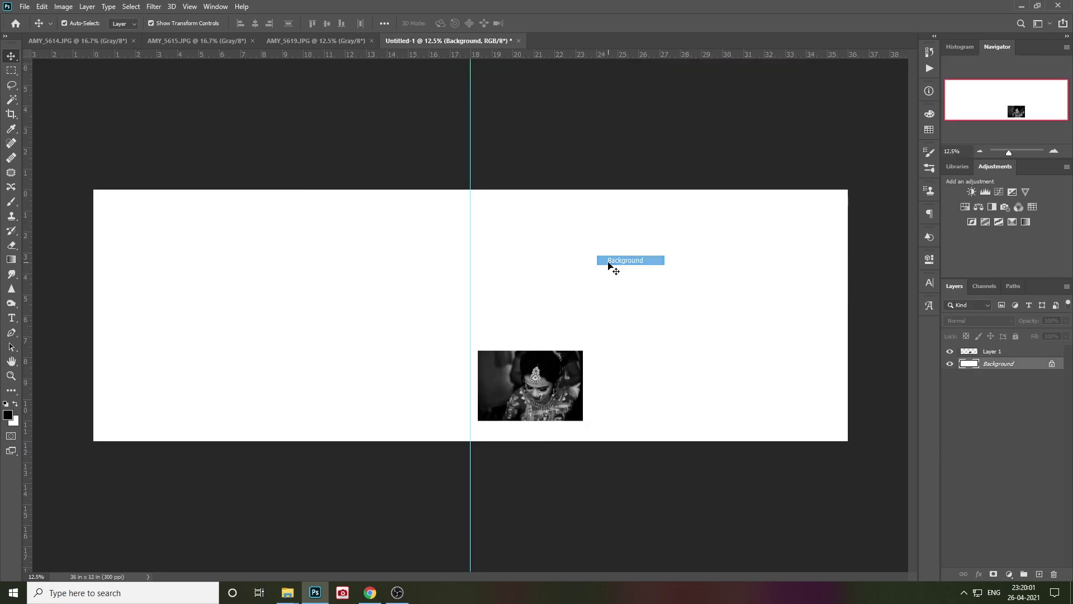
# Step: Paste the bride photo onto the right page at about 90% and raise the inset photo above it
pyautogui.press('Return')
pyautogui.moveTo(599, 304)
pyautogui.mouseDown()
pyautogui.moveTo(777, 304)
pyautogui.moveTo(767, 300)
pyautogui.mouseUp()
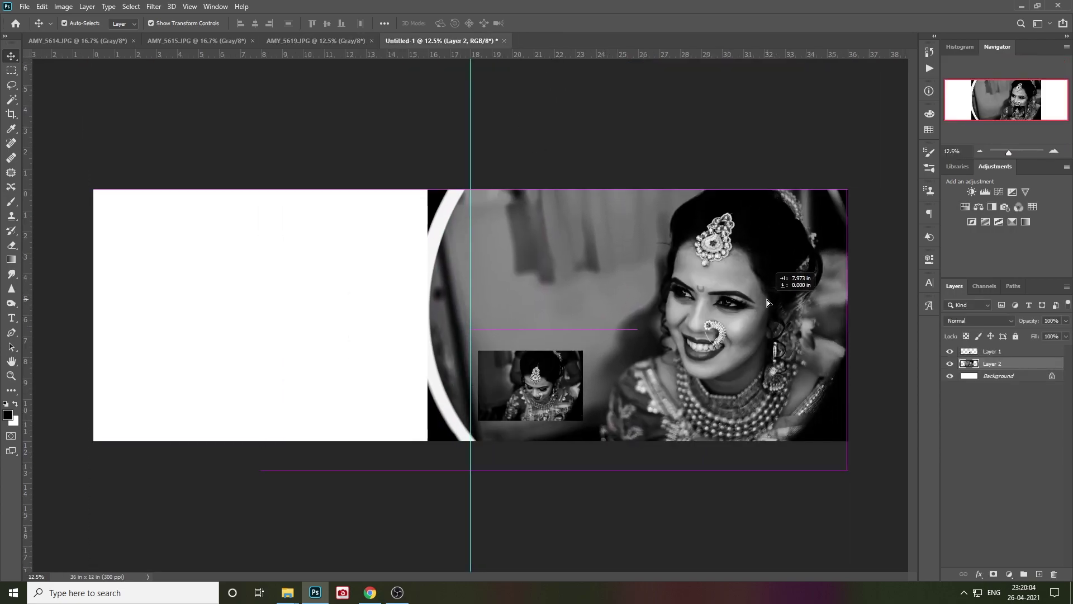
pyautogui.hotkey('ctrl', 't')
pyautogui.moveTo(426, 469)
pyautogui.mouseDown()
pyautogui.moveTo(475, 449)
pyautogui.moveTo(428, 469)
pyautogui.mouseUp()
pyautogui.press('Return')
pyautogui.moveTo(536, 402); pyautogui.dragTo(548, 322)
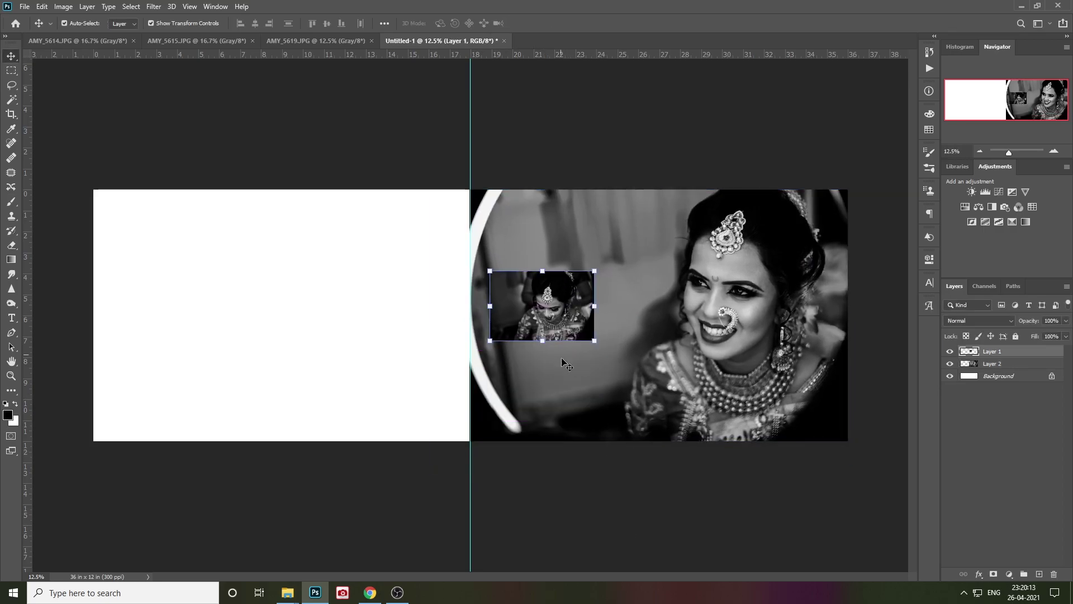
pyautogui.click(568, 380)
# Step: Switch to AMY_5614 and zoom in to 200% on the bride's face
pyautogui.click(223, 40)
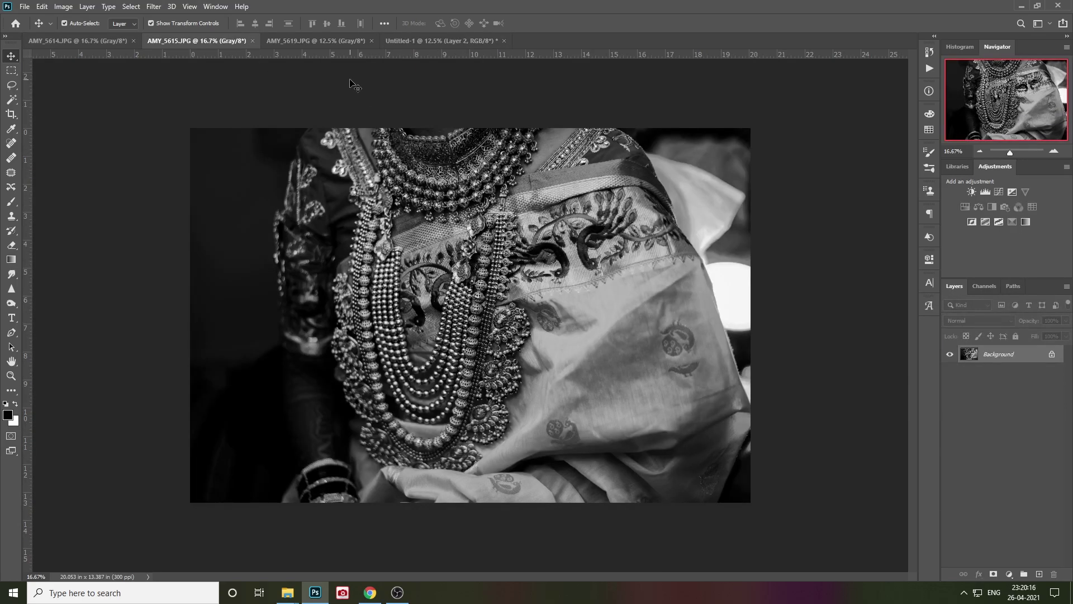
pyautogui.click(316, 40)
pyautogui.hotkey('ctrl', 'Tab')
pyautogui.hotkey('ctrl', 'Tab')
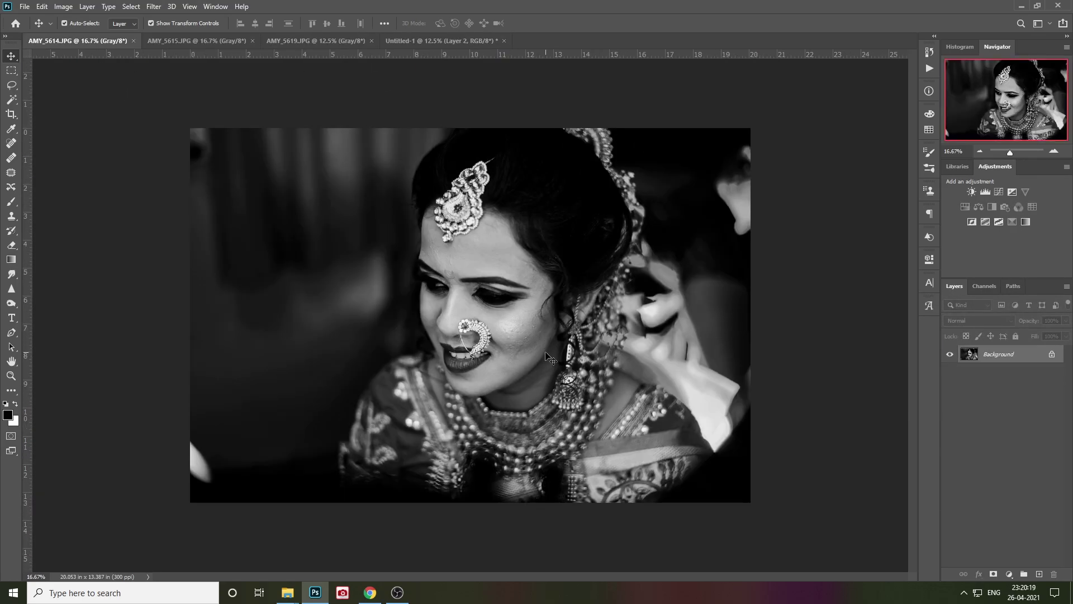
pyautogui.hotkey('ctrl', '+')
pyautogui.hotkey('ctrl', '+')
pyautogui.hotkey('ctrl', '+')
pyautogui.hotkey('ctrl', '+')
pyautogui.hscroll(3, 565, 342)
pyautogui.hotkey('ctrl', '+')
pyautogui.hotkey('ctrl', '+')
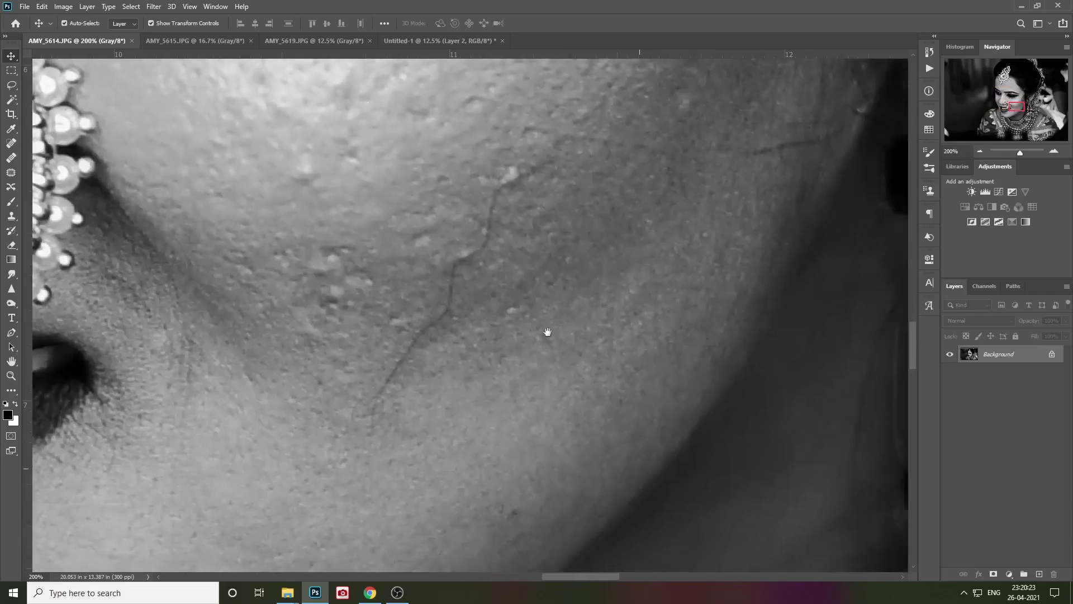
pyautogui.press('j')
# Step: Spot-heal the cheek blemishes, crack line and stray hair strands
pyautogui.moveTo(483, 268); pyautogui.dragTo(335, 497)
pyautogui.click(330, 403)
pyautogui.click(468, 274)
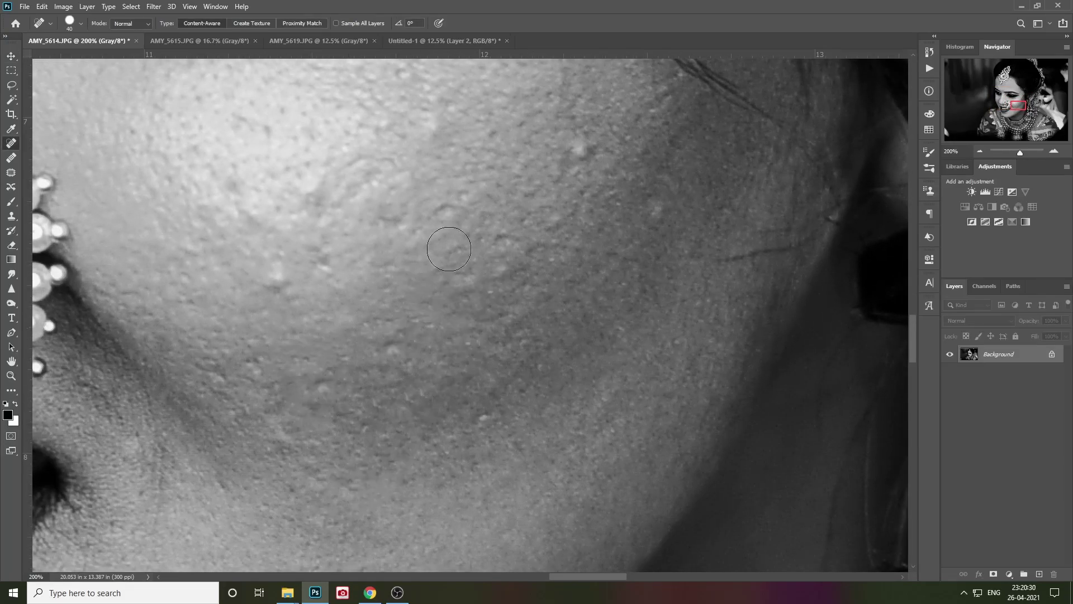
pyautogui.click(545, 223)
pyautogui.click(454, 210)
pyautogui.moveTo(620, 280); pyautogui.dragTo(592, 417)
pyautogui.click(599, 209)
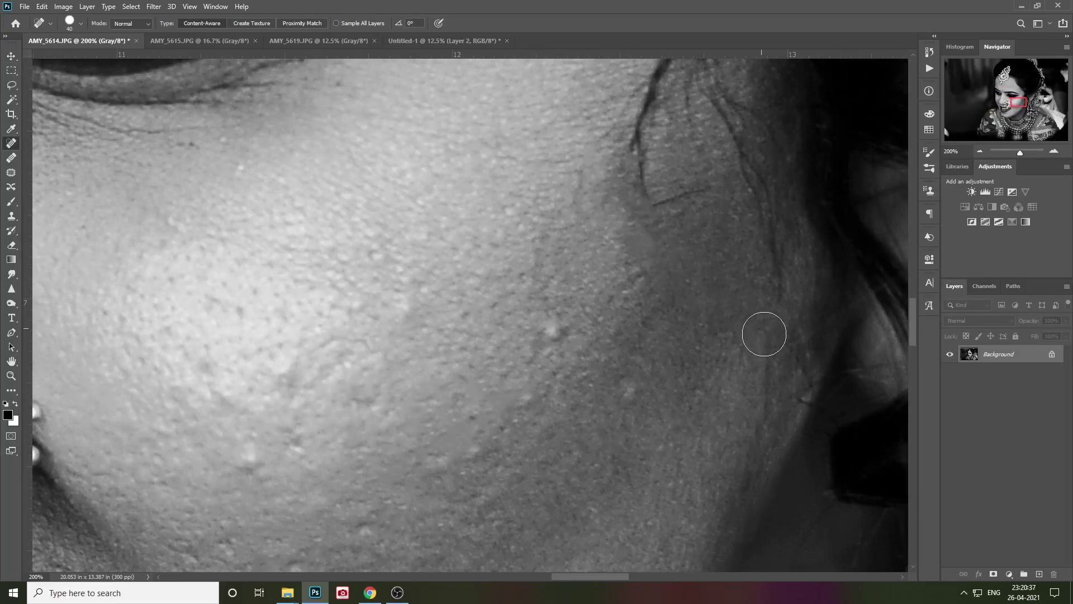
pyautogui.moveTo(727, 184); pyautogui.dragTo(654, 567)
pyautogui.moveTo(626, 224); pyautogui.dragTo(666, 316)
pyautogui.moveTo(662, 388); pyautogui.dragTo(614, 413)
pyautogui.moveTo(463, 378)
pyautogui.mouseDown()
pyautogui.moveTo(594, 455)
pyautogui.moveTo(561, 479)
pyautogui.moveTo(625, 196)
pyautogui.moveTo(528, 199)
pyautogui.mouseUp()
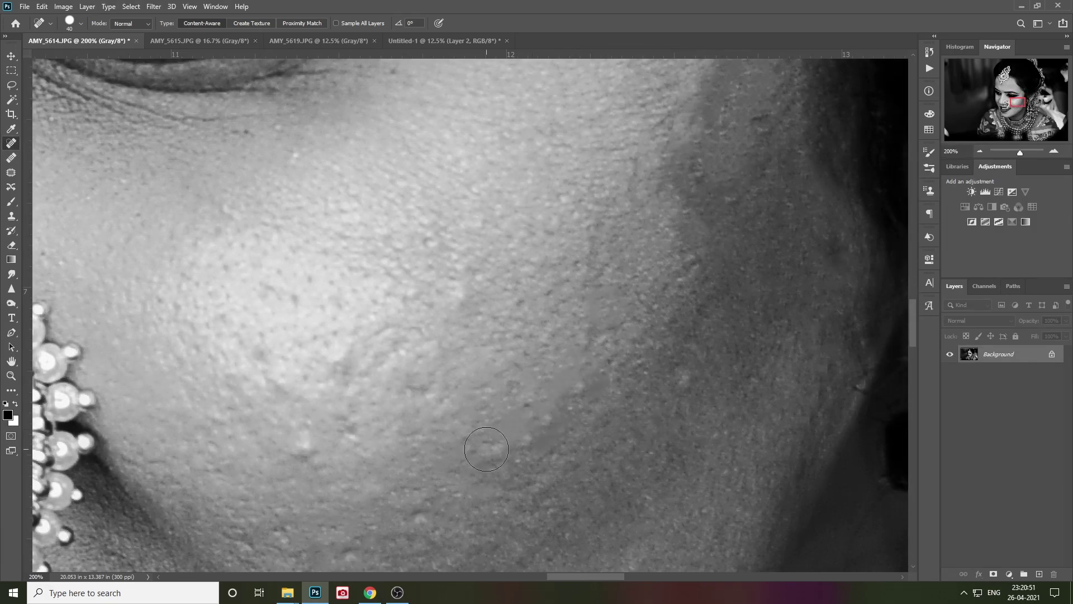
pyautogui.click(311, 446)
pyautogui.click(330, 371)
# Step: Heal spots near the eye and on the forehead with a smaller brush, then duplicate the Background layer
pyautogui.press('[')
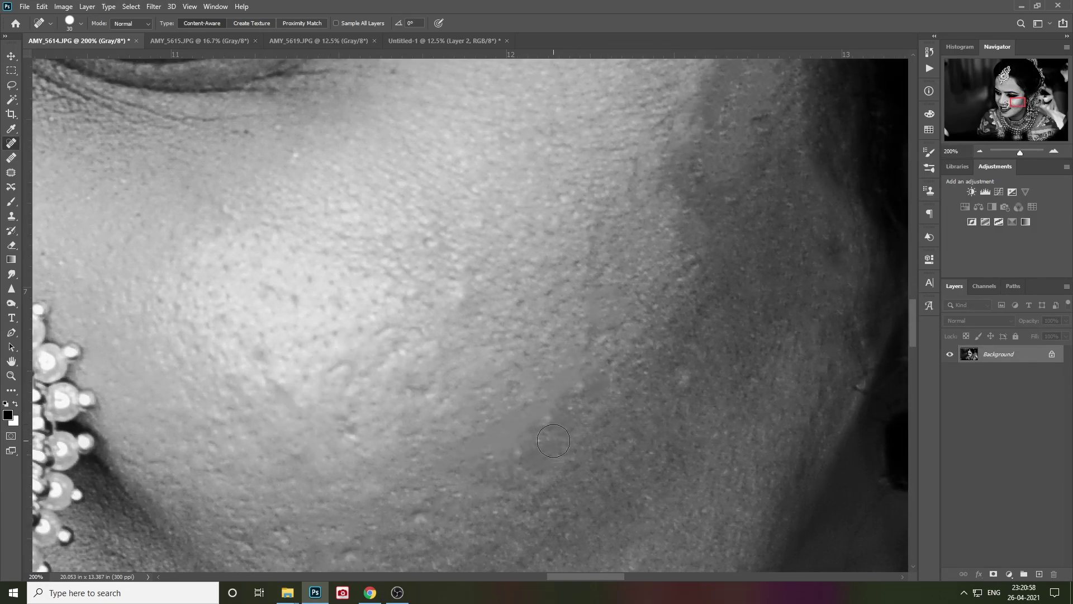
pyautogui.scroll(10, 558, 417)
pyautogui.click(458, 267)
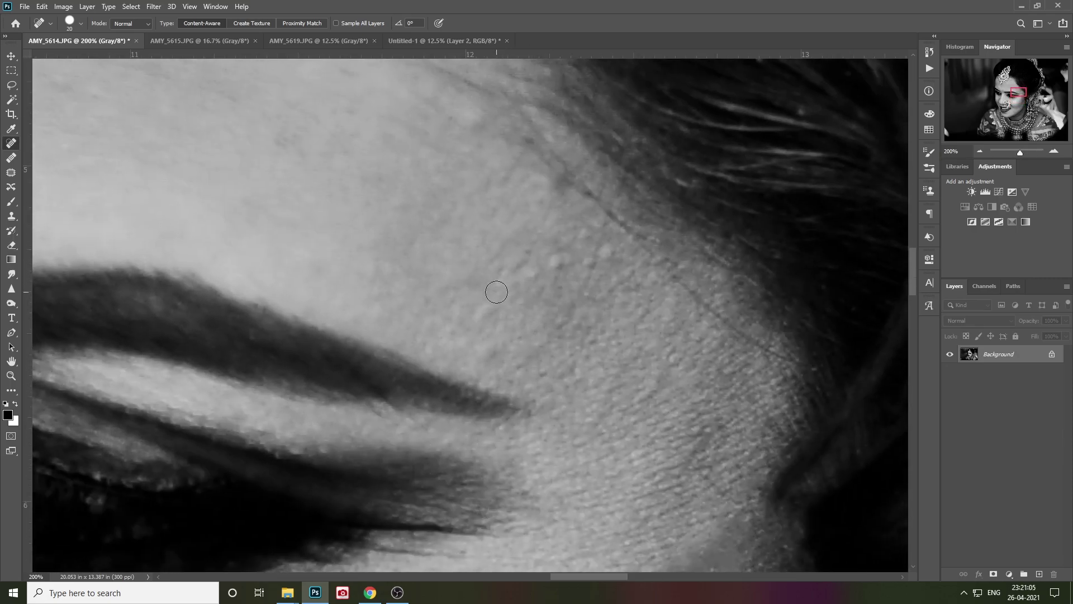
pyautogui.click(568, 256)
pyautogui.scroll(5, 568, 256)
pyautogui.hscroll(-10, 771, 443)
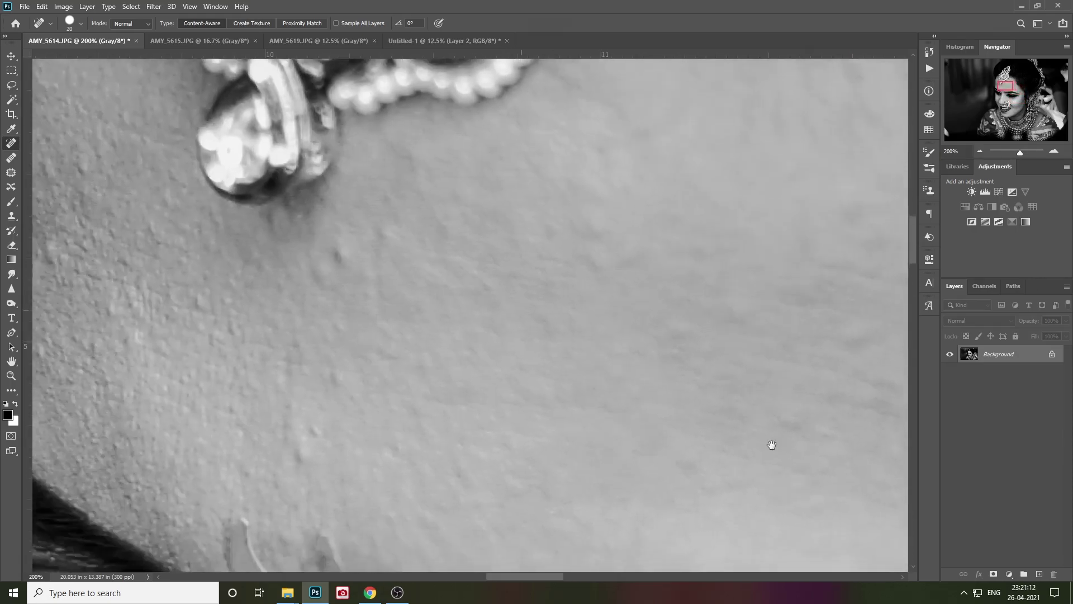
pyautogui.hscroll(-2, 414, 373)
pyautogui.click(464, 363)
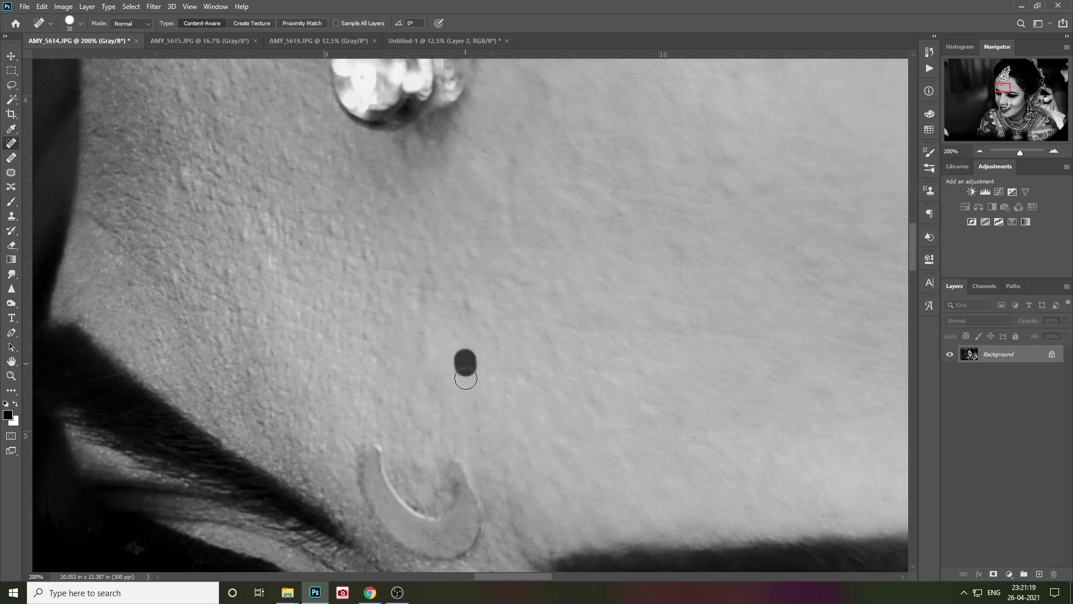
pyautogui.scroll(5, 464, 363)
pyautogui.hscroll(10, 532, 324)
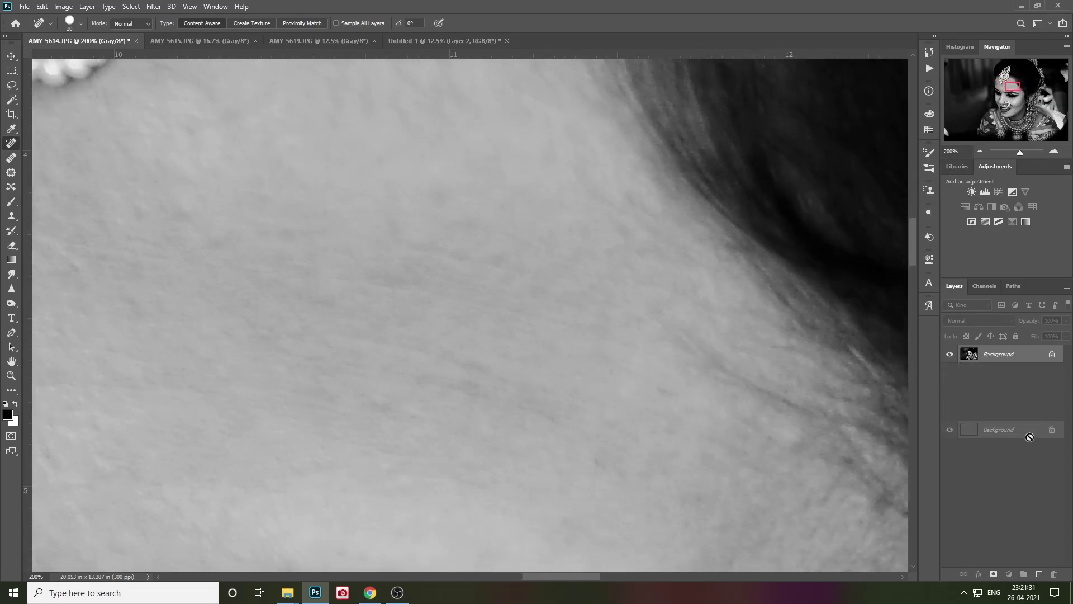
pyautogui.moveTo(1012, 354); pyautogui.dragTo(1039, 574)
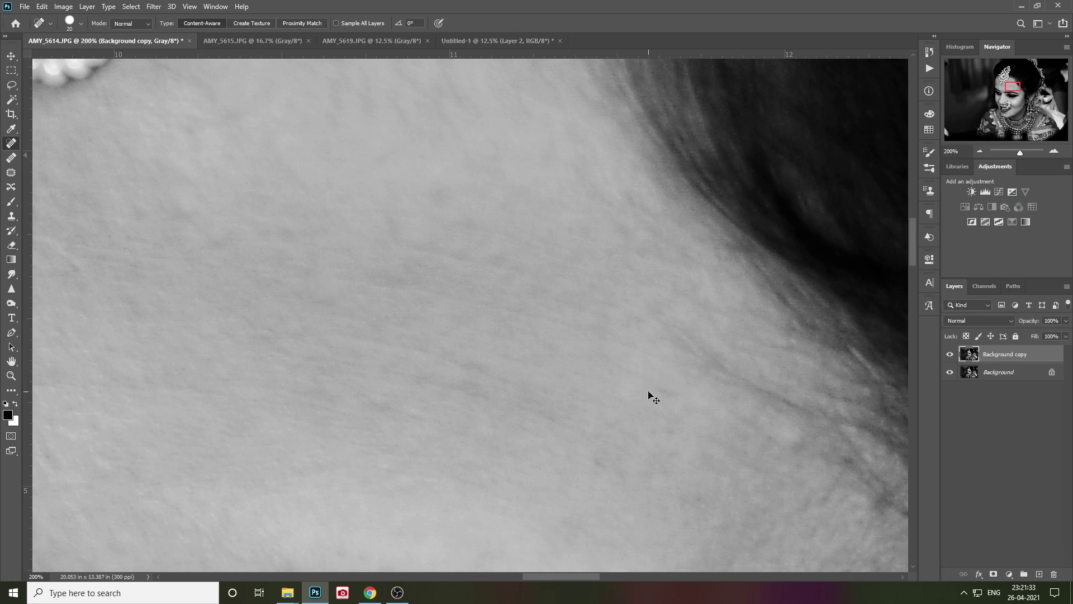
# Step: Apply the Portraiture skin-smoothing filter to the bride's Background copy
pyautogui.hotkey('ctrl', '-')
pyautogui.hotkey('ctrl', '-')
pyautogui.moveTo(515, 452); pyautogui.dragTo(579, 222)
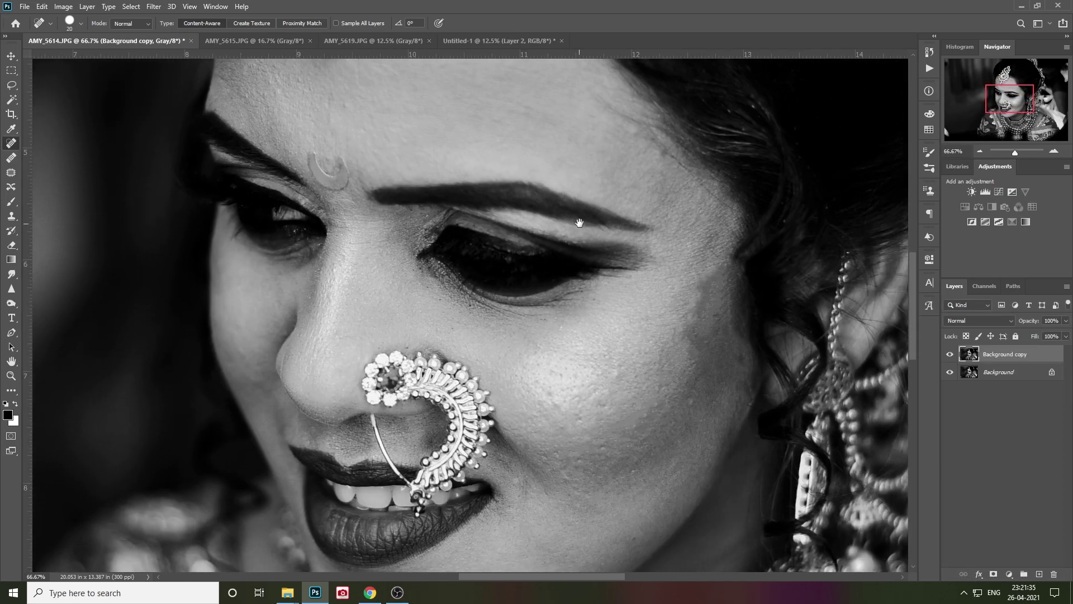
pyautogui.click(152, 6)
pyautogui.click(152, 7)
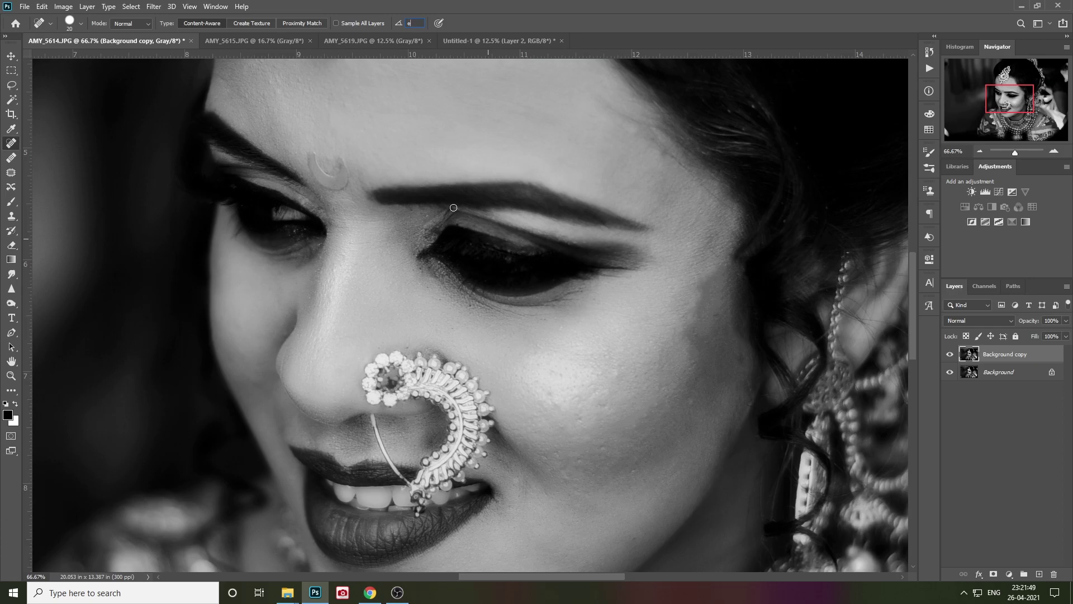
# Step: Erase the smoothing over the nose ring to bring back its sharp detail
pyautogui.press('e')
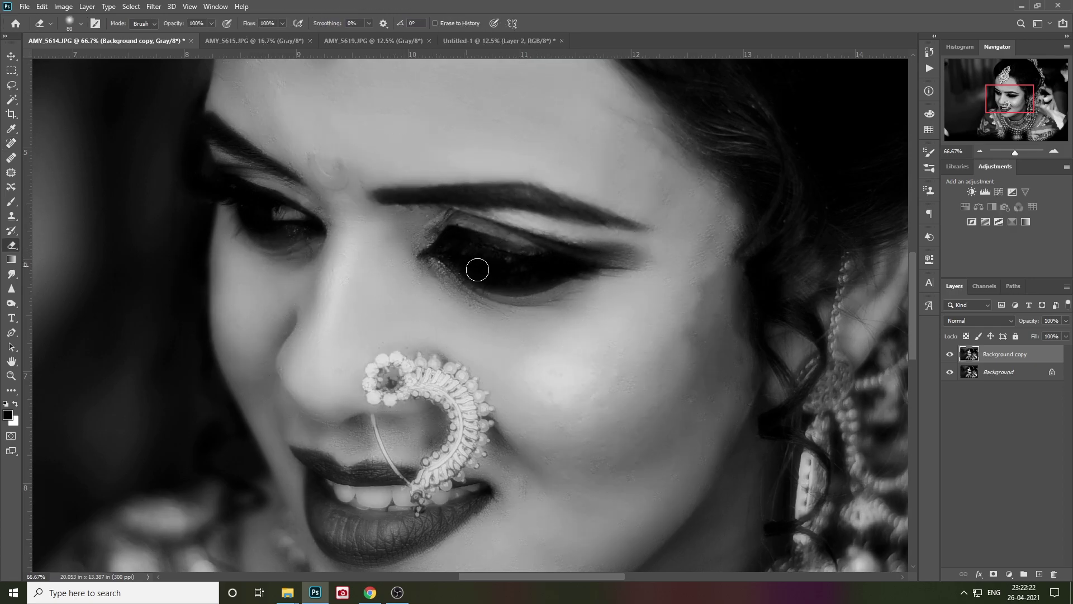
pyautogui.moveTo(441, 246); pyautogui.dragTo(644, 305)
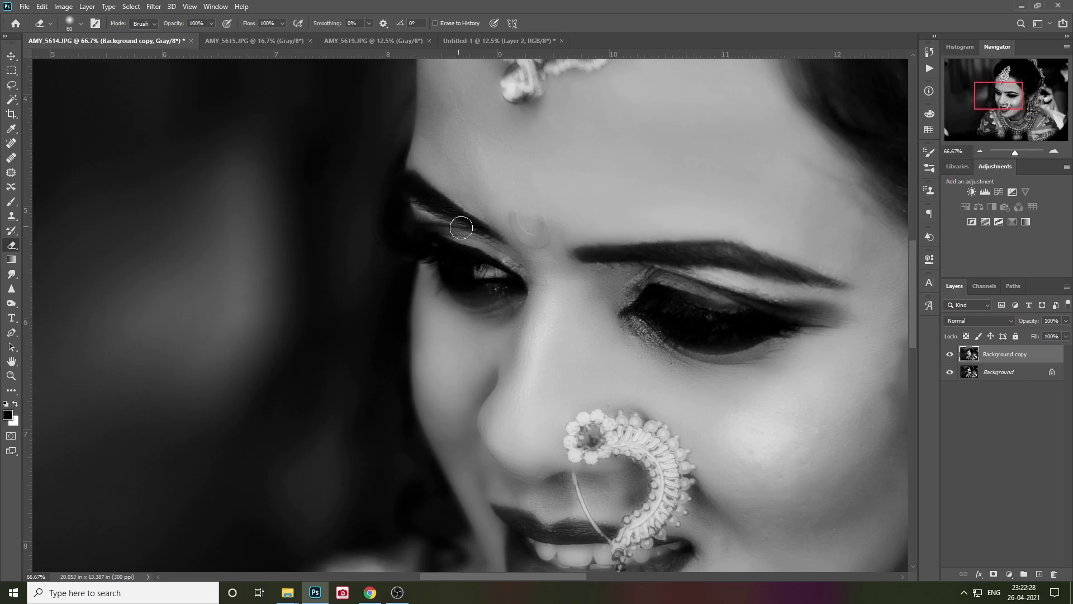
pyautogui.scroll(-5, 540, 223)
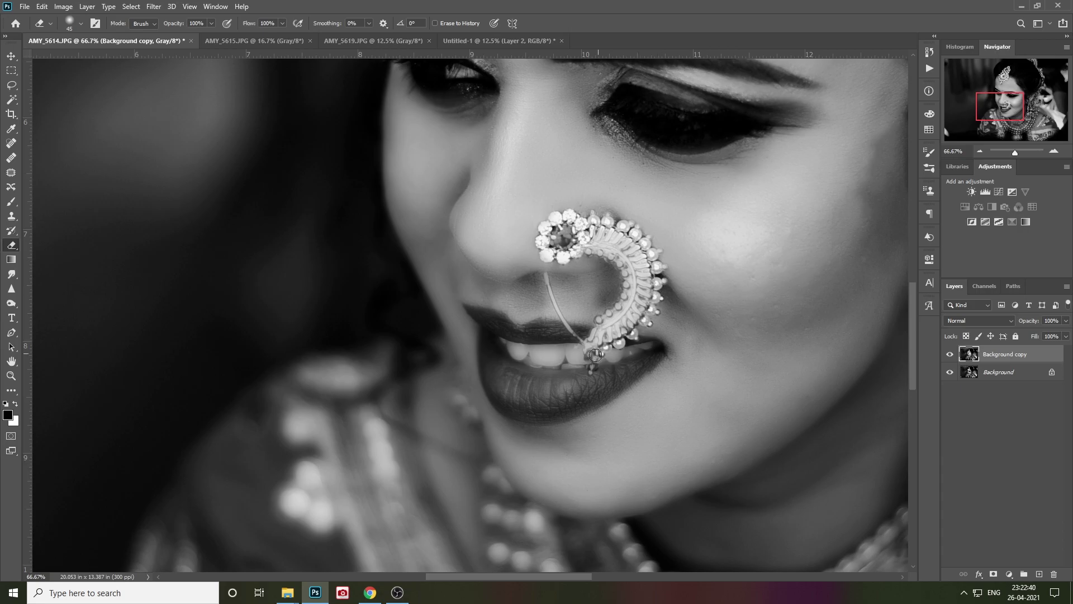
pyautogui.moveTo(546, 286); pyautogui.dragTo(640, 300)
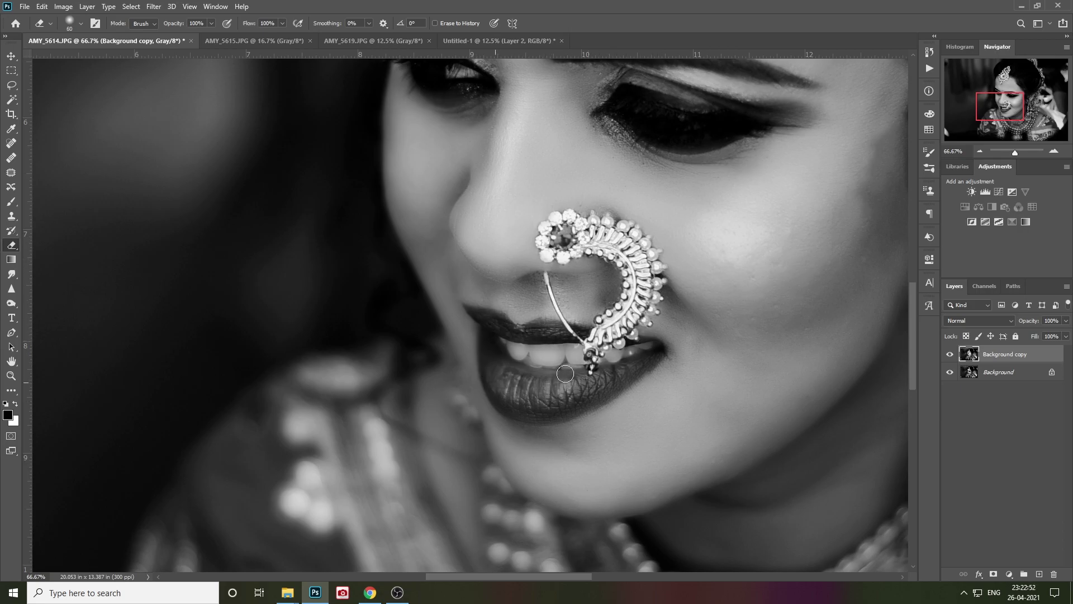
# Step: With a larger eraser, restore sharp detail on the forehead ornament and blouse
pyautogui.moveTo(565, 374); pyautogui.dragTo(541, 528)
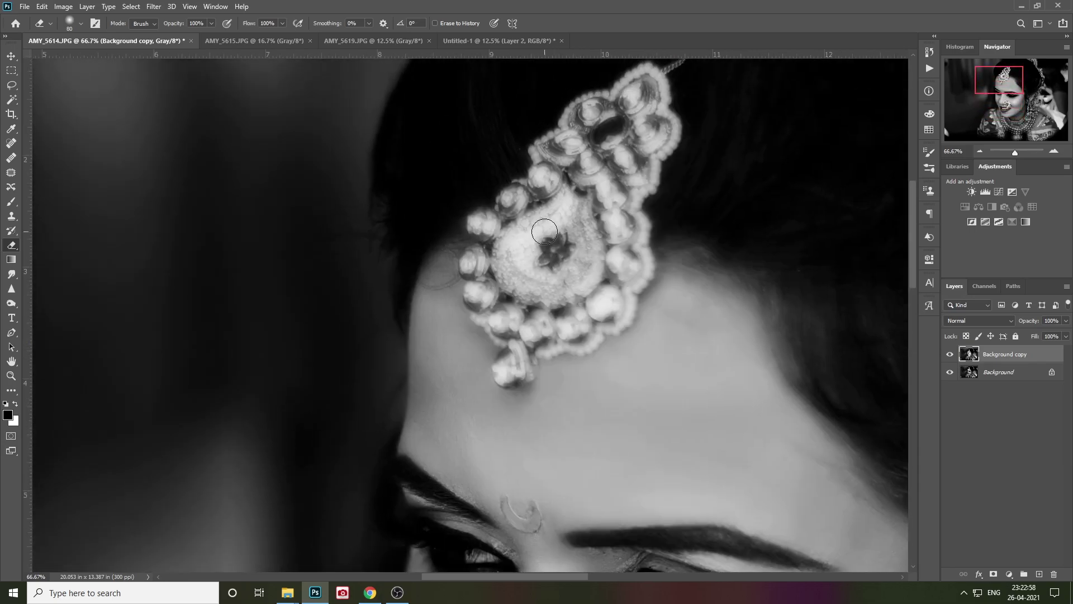
pyautogui.press(']')
pyautogui.press(']')
pyautogui.press(']')
pyautogui.moveTo(545, 231)
pyautogui.mouseDown()
pyautogui.moveTo(604, 289)
pyautogui.moveTo(249, 295)
pyautogui.mouseUp()
pyautogui.hscroll(-5, 407, 211)
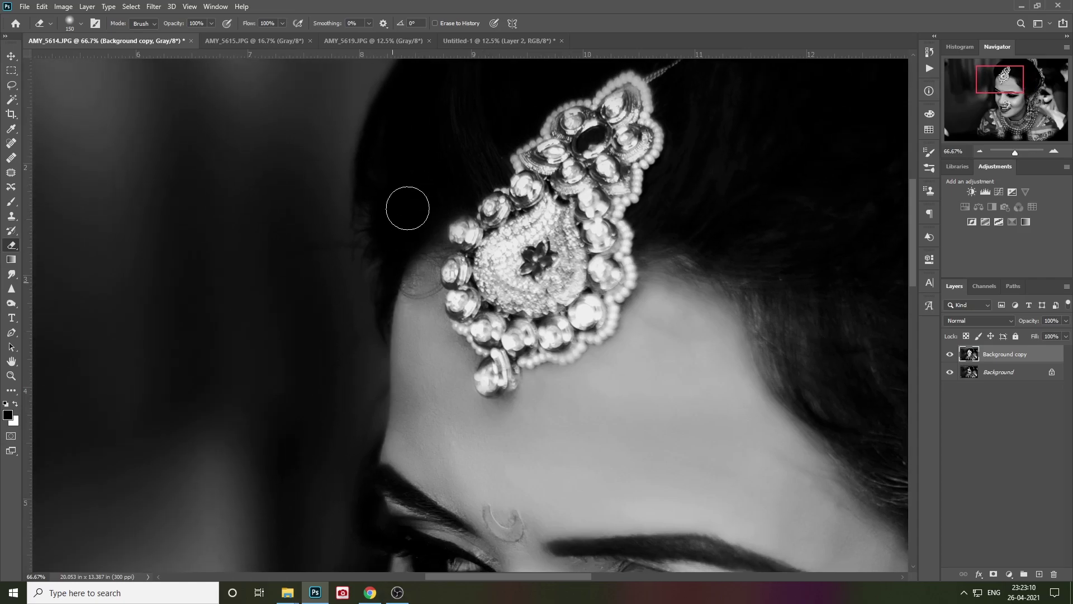
pyautogui.scroll(-8, 450, 167)
pyautogui.scroll(-5, 453, 169)
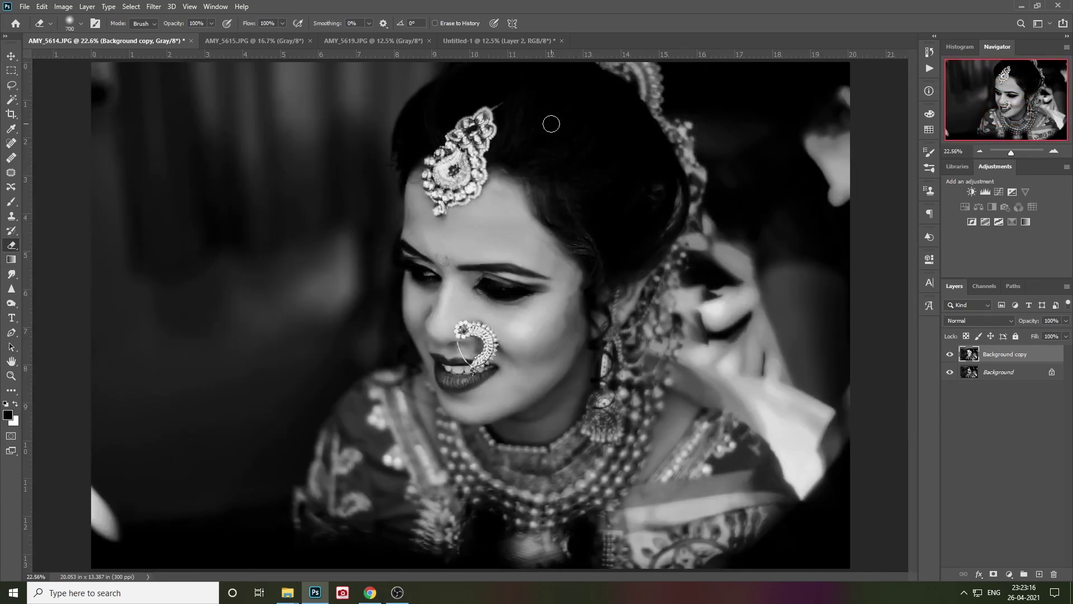
pyautogui.press(']')
pyautogui.press(']')
pyautogui.press(']')
pyautogui.moveTo(386, 531); pyautogui.dragTo(389, 514)
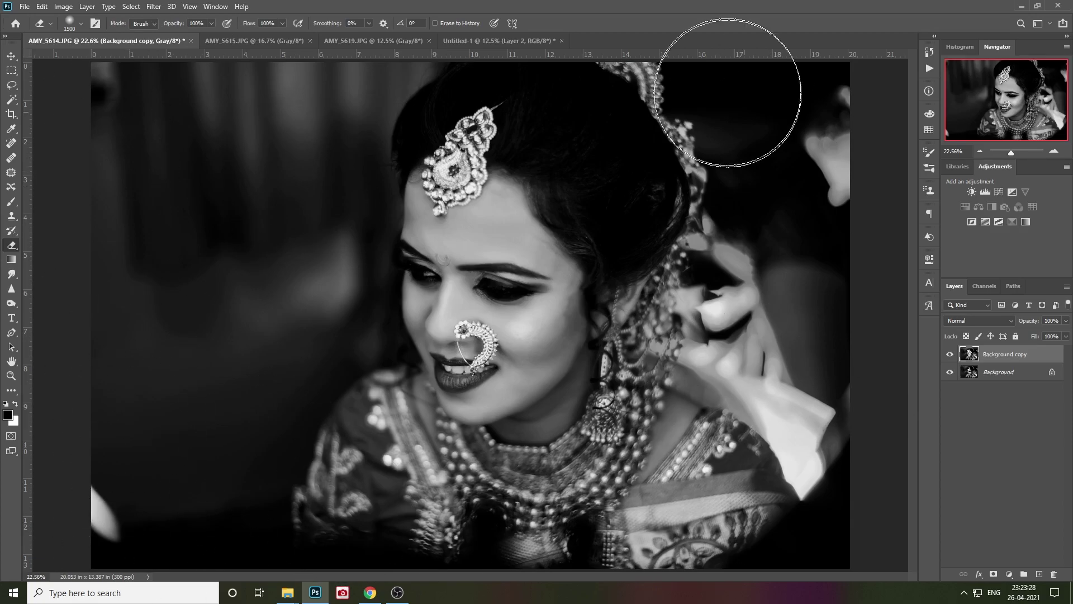
# Step: Flatten the retouched AMY_5614 photo and close it without saving
pyautogui.rightClick(1007, 355)
pyautogui.click(888, 436)
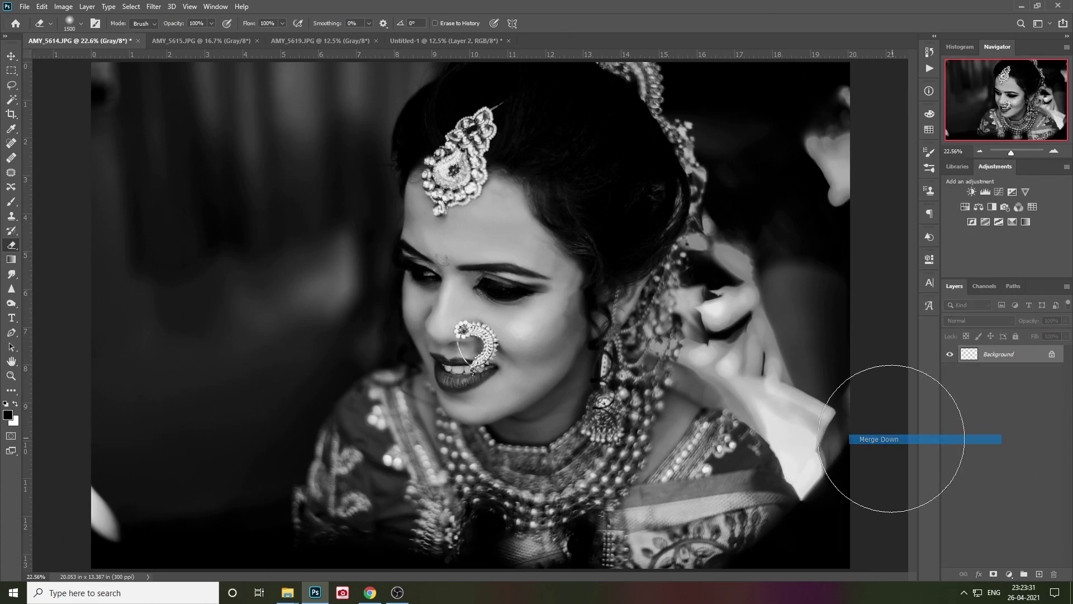
pyautogui.press('v')
pyautogui.hotkey('ctrl', 'w')
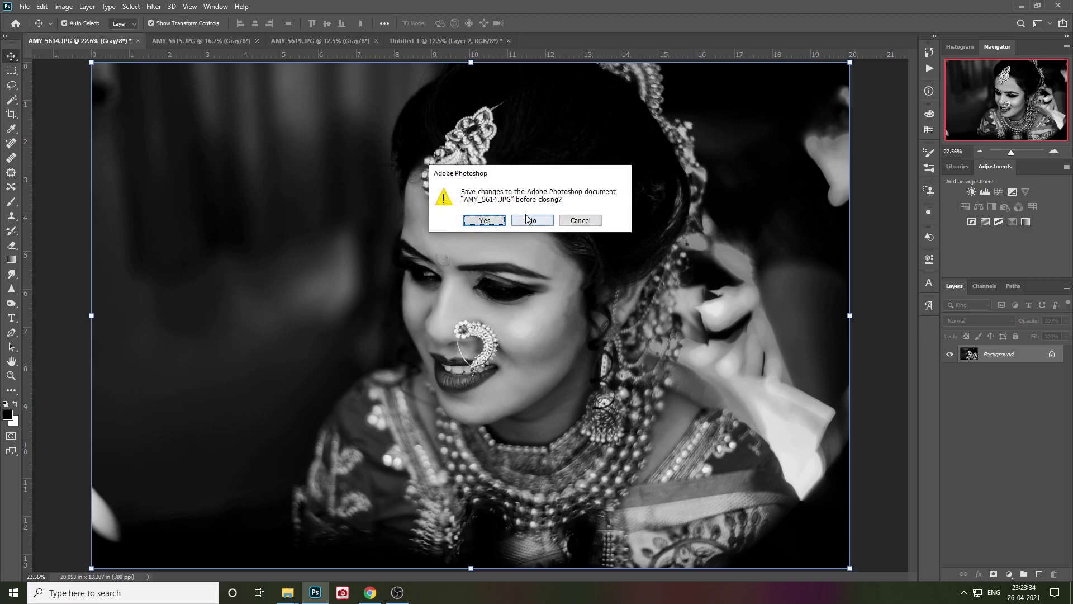
pyautogui.click(527, 218)
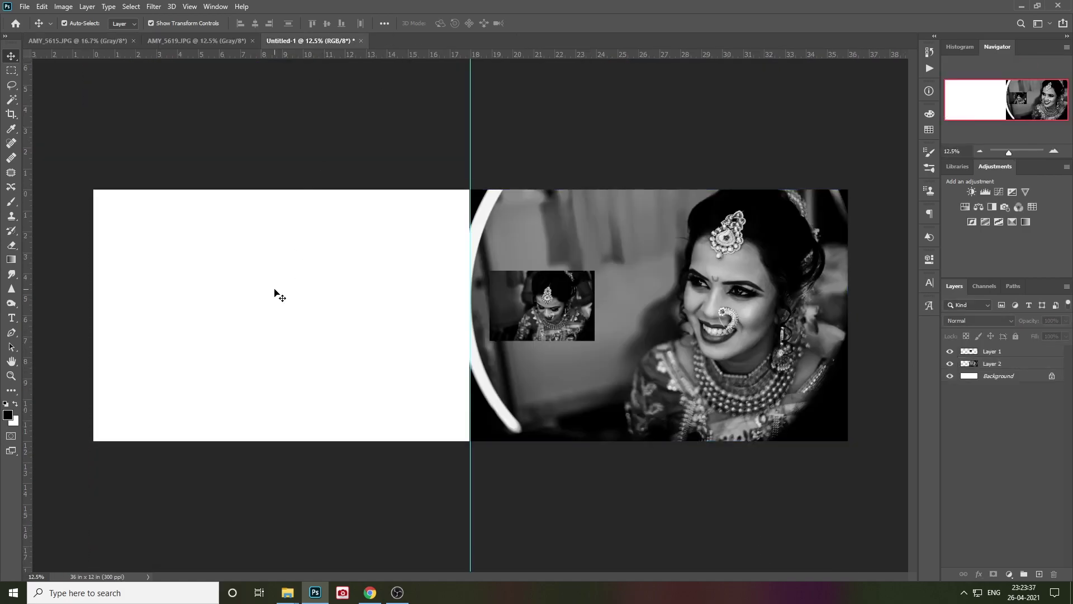
# Step: Bring the bride photo into Untitled-1 and scale it to fill the left half
pyautogui.moveTo(313, 48)
pyautogui.mouseDown()
pyautogui.moveTo(275, 292)
pyautogui.moveTo(102, 280)
pyautogui.moveTo(151, 295)
pyautogui.mouseUp()
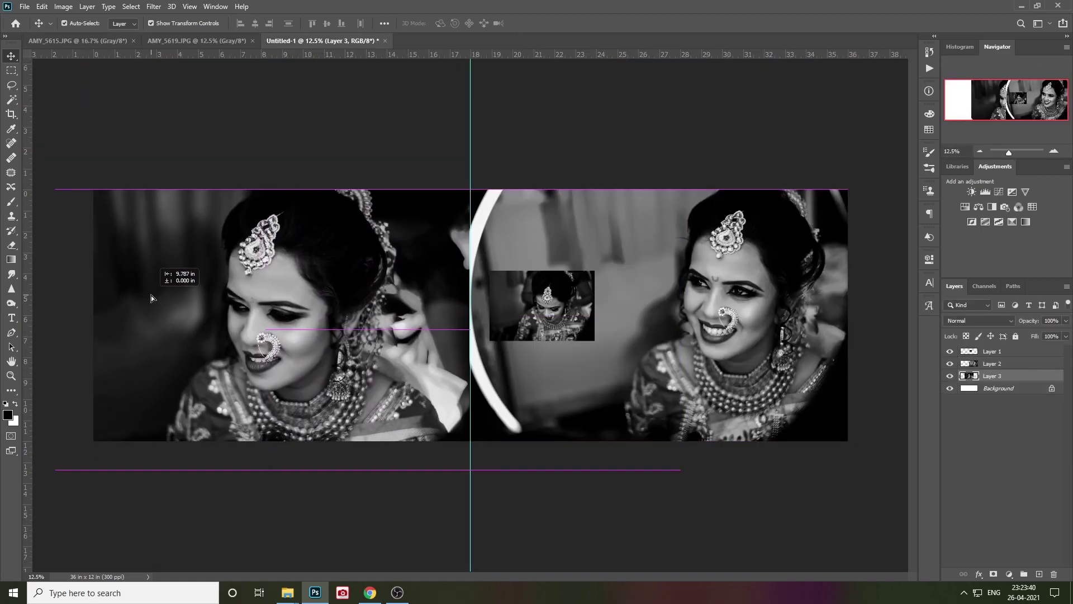
pyautogui.hotkey('ctrl', 't')
pyautogui.moveTo(52, 471); pyautogui.dragTo(95, 455)
pyautogui.moveTo(476, 446); pyautogui.dragTo(470, 443)
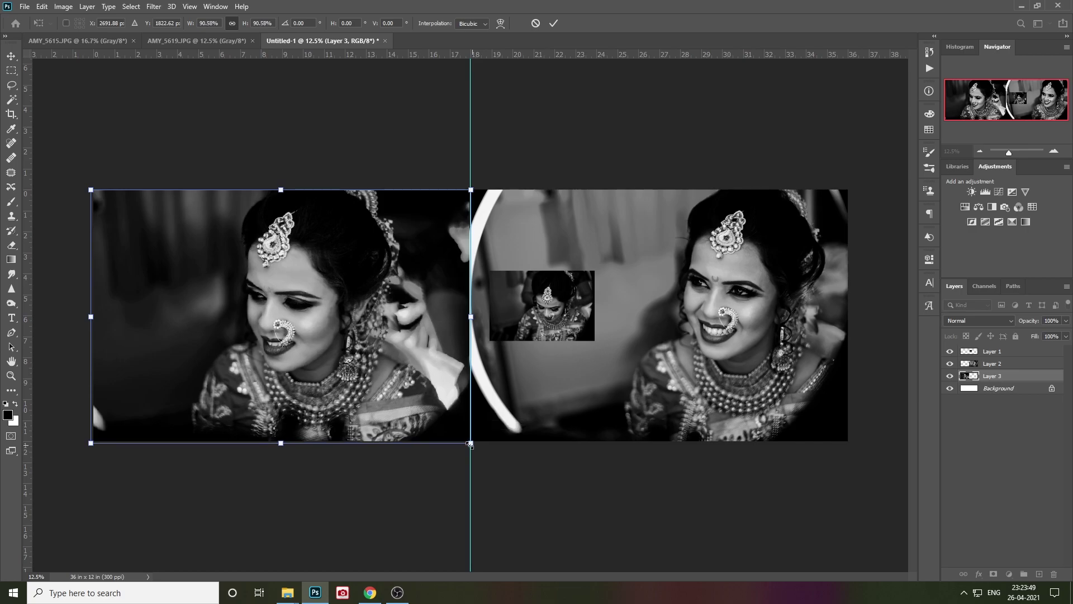
pyautogui.press('Return')
# Step: Spot-heal two forehead blemishes and one cheek blemish in AMY_5619.JPG
pyautogui.click(190, 41)
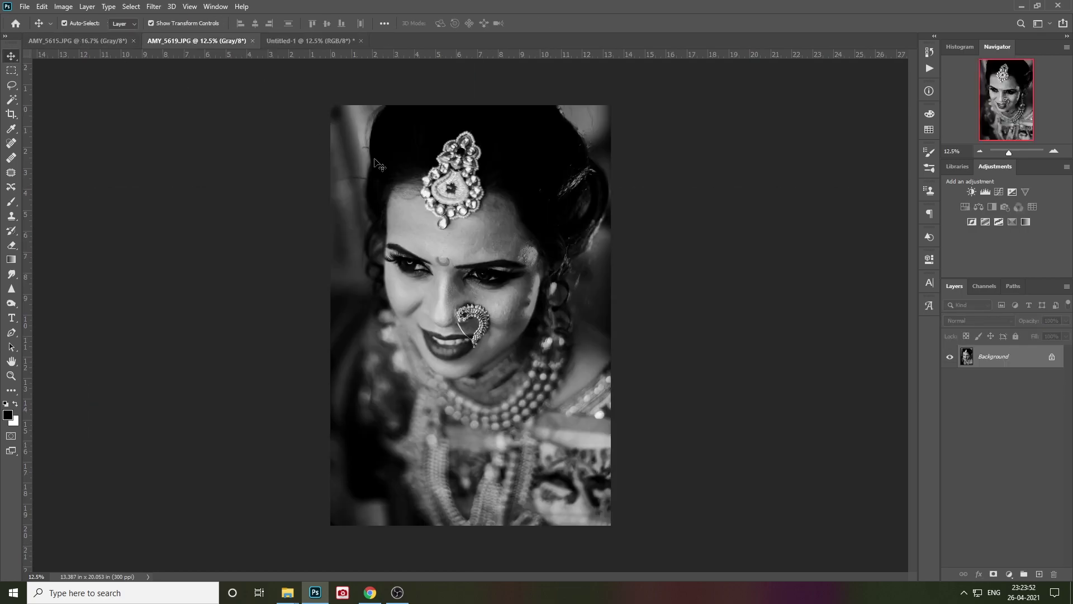
pyautogui.press('j')
pyautogui.scroll(5, 490, 229)
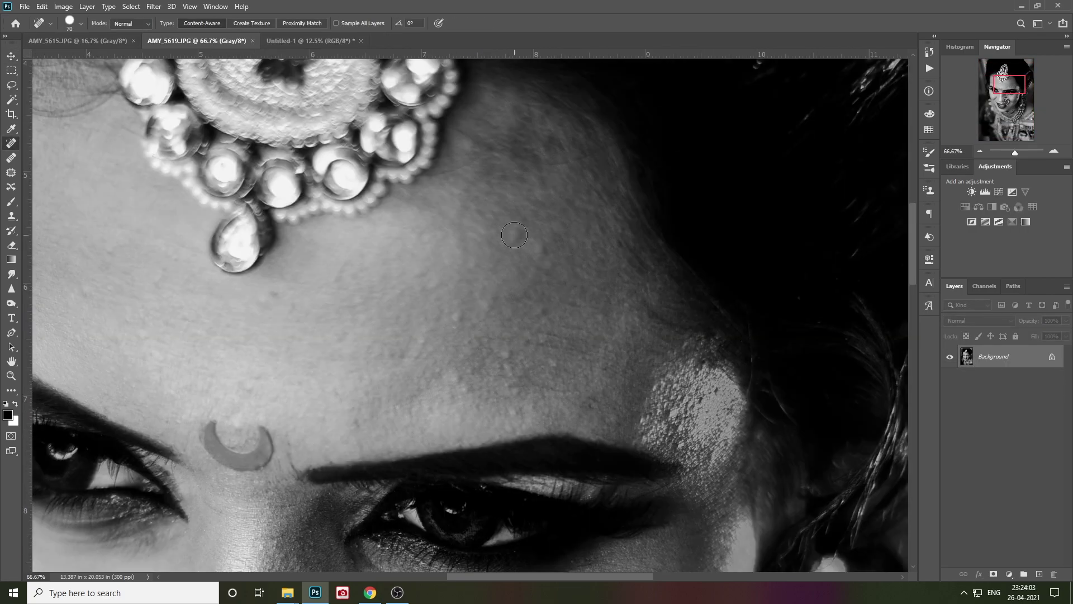
pyautogui.click(455, 314)
pyautogui.click(434, 277)
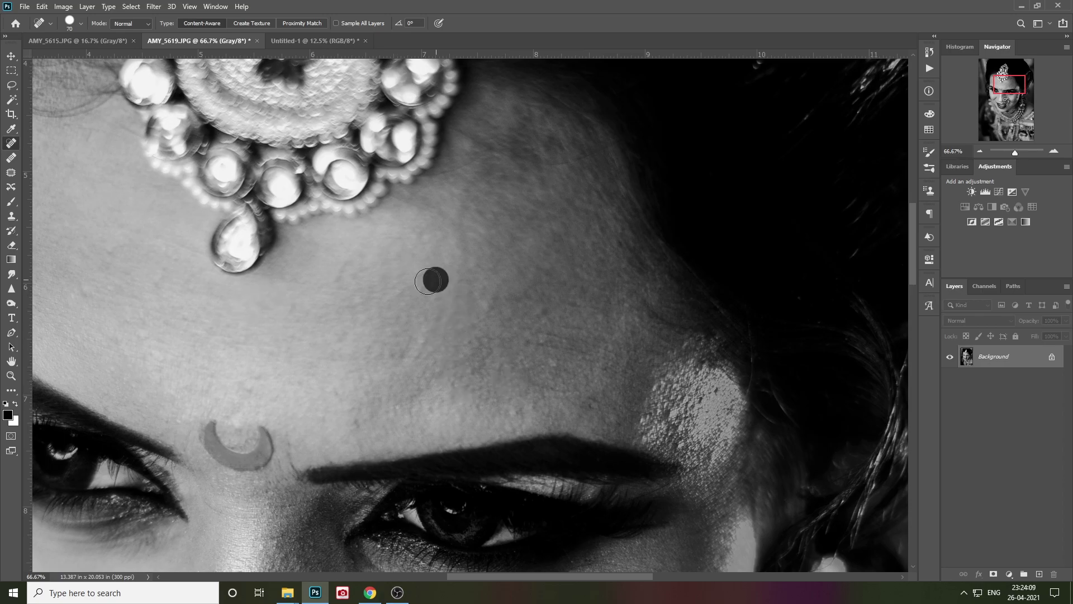
pyautogui.moveTo(592, 404); pyautogui.dragTo(399, 278)
pyautogui.scroll(-5, 399, 278)
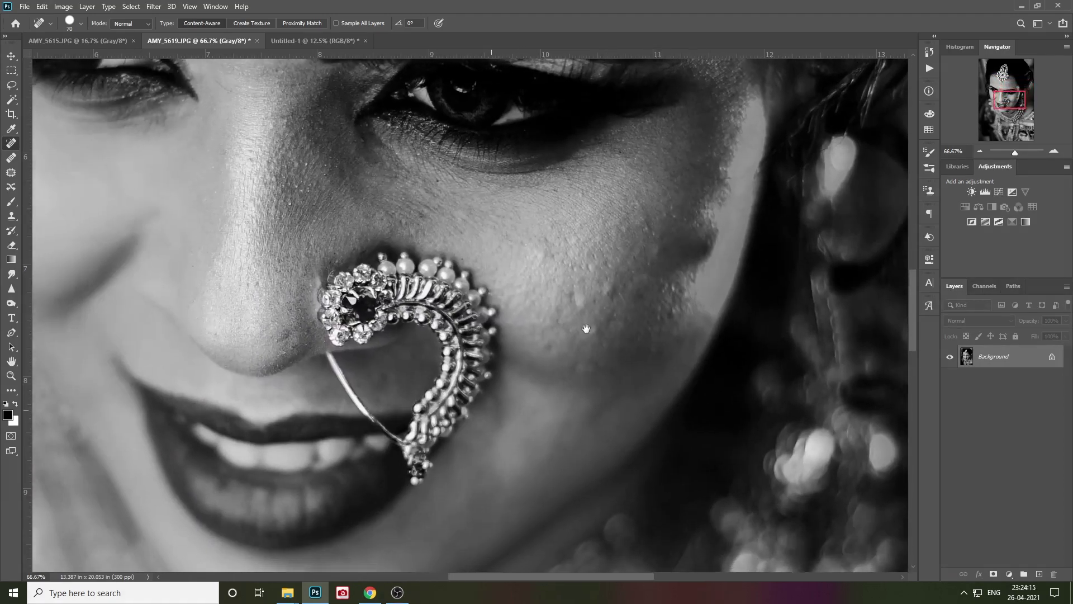
pyautogui.click(583, 366)
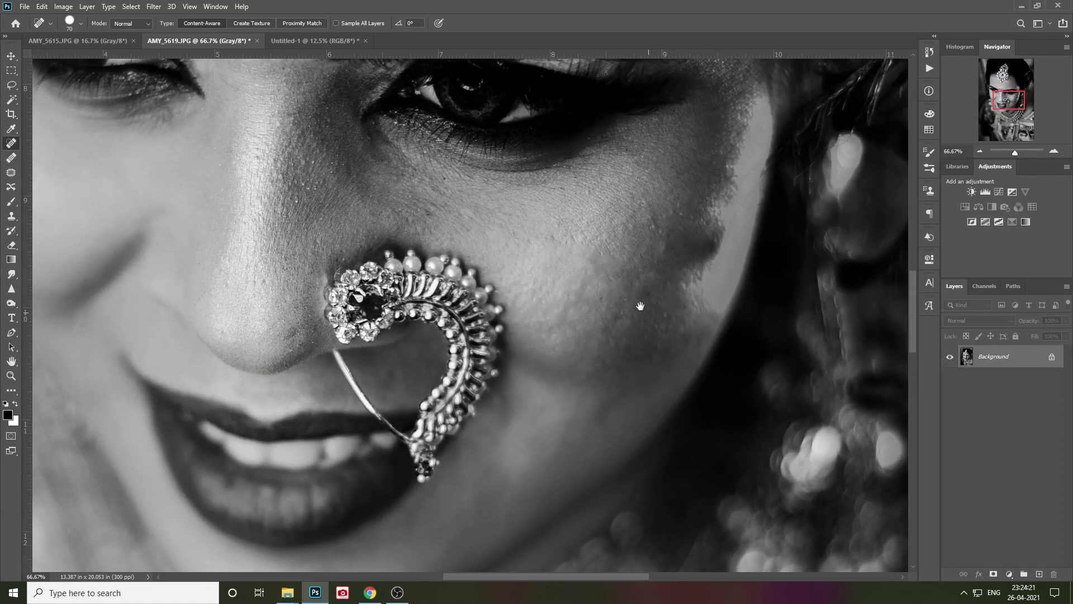
# Step: Fit the whole portrait in view and duplicate it as Layer 1
pyautogui.scroll(5, 559, 291)
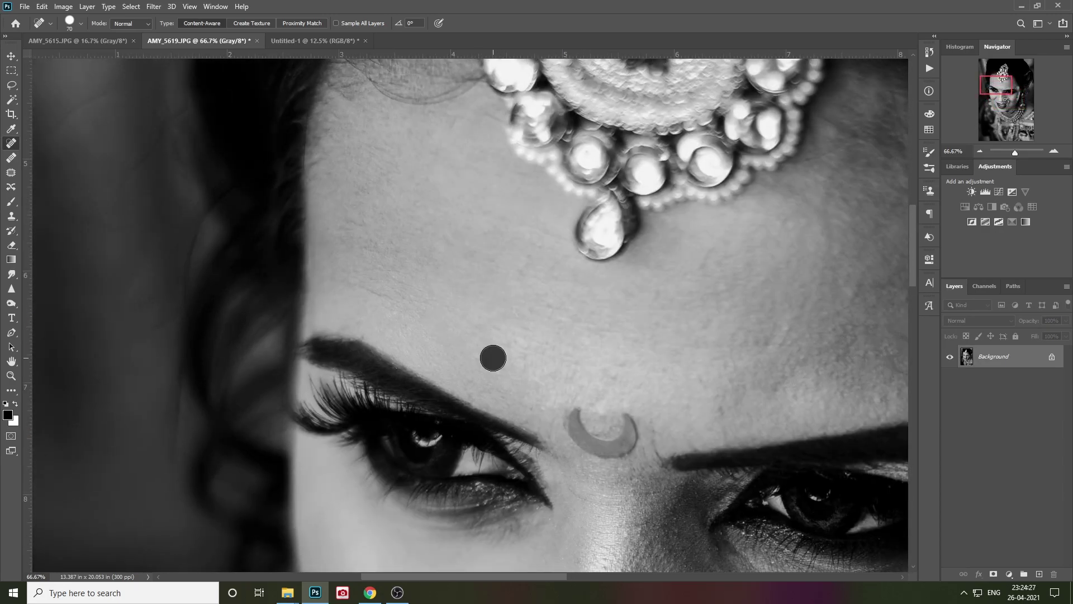
pyautogui.scroll(3, 415, 274)
pyautogui.scroll(-3, 383, 290)
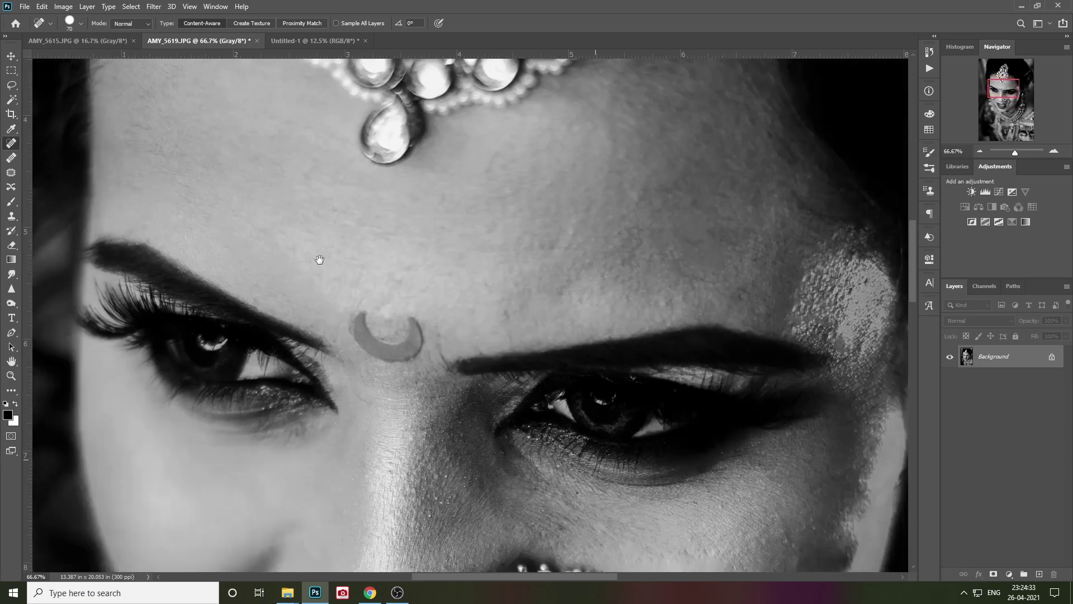
pyautogui.scroll(-5, 319, 256)
pyautogui.hotkey('ctrl', '0')
pyautogui.hotkey('ctrl', 'j')
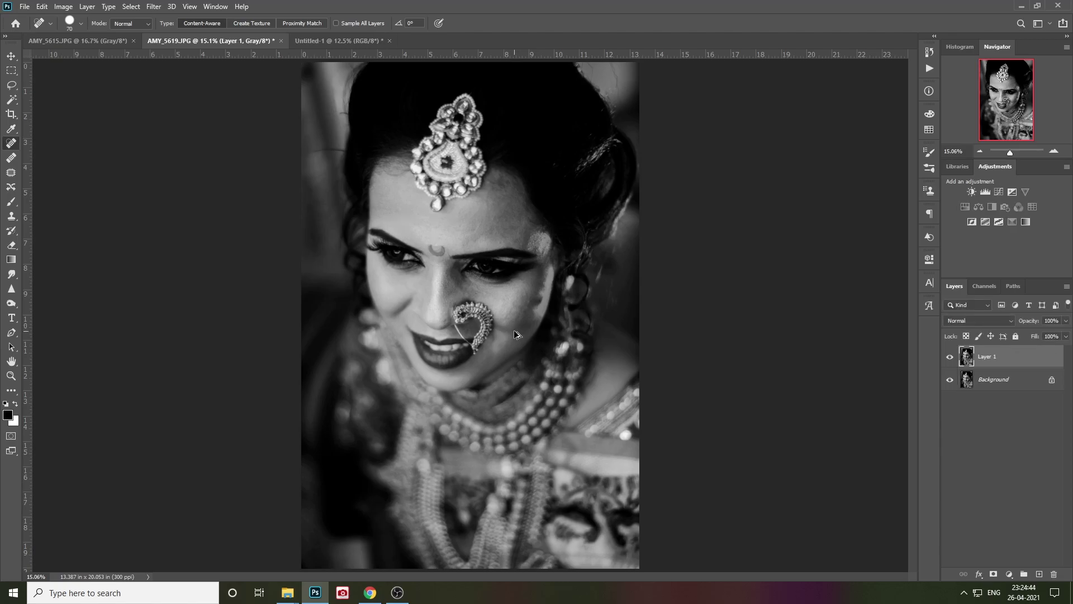
# Step: Erase Layer 1's blur over the eyes, nose ring, lips and forehead jewel
pyautogui.scroll(3, 523, 288)
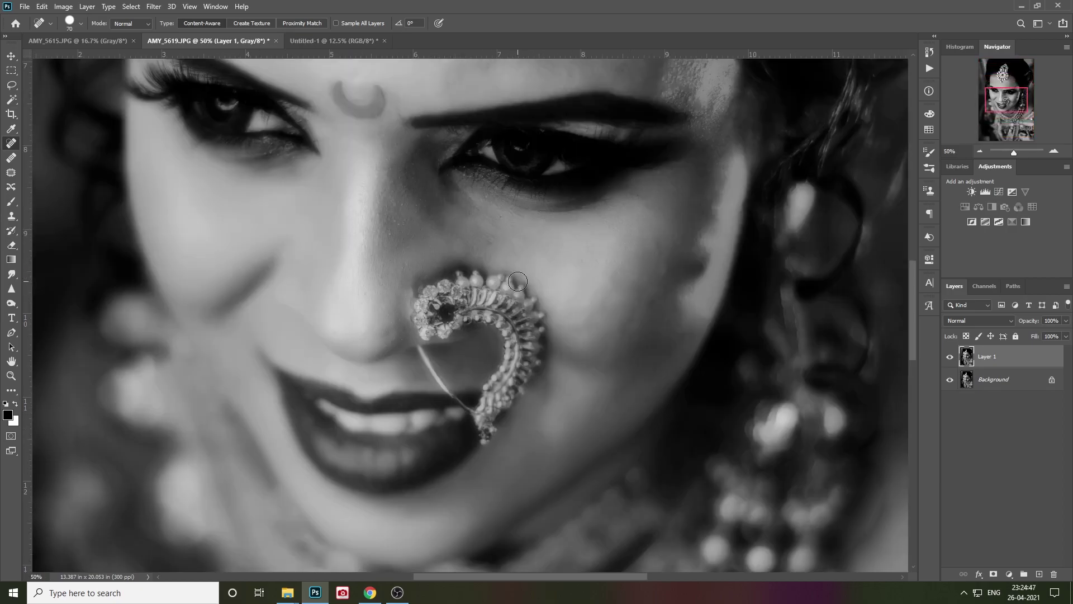
pyautogui.scroll(2, 626, 380)
pyautogui.press('e')
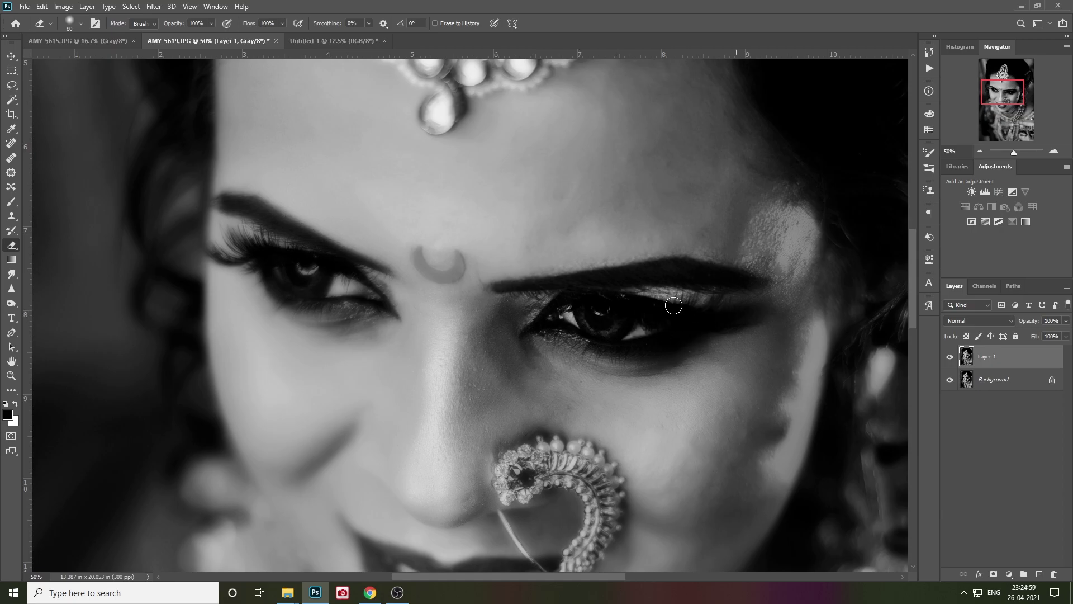
pyautogui.scroll(2, 559, 364)
pyautogui.hscroll(-5, 503, 324)
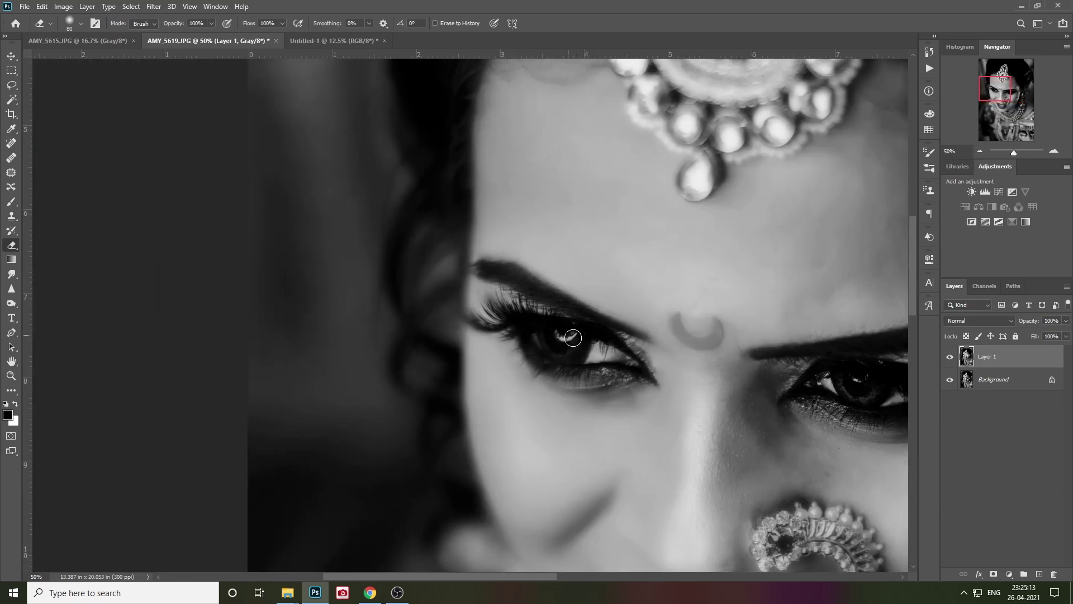
pyautogui.scroll(-3, 717, 334)
pyautogui.hscroll(5, 494, 383)
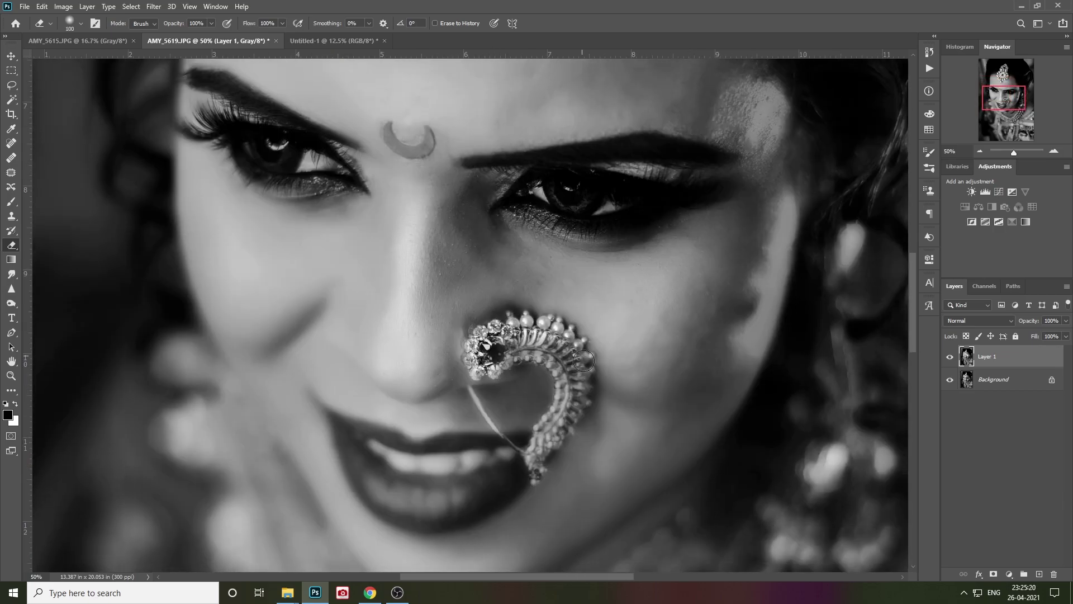
pyautogui.moveTo(478, 434); pyautogui.dragTo(550, 347)
pyautogui.scroll(-1, 520, 344)
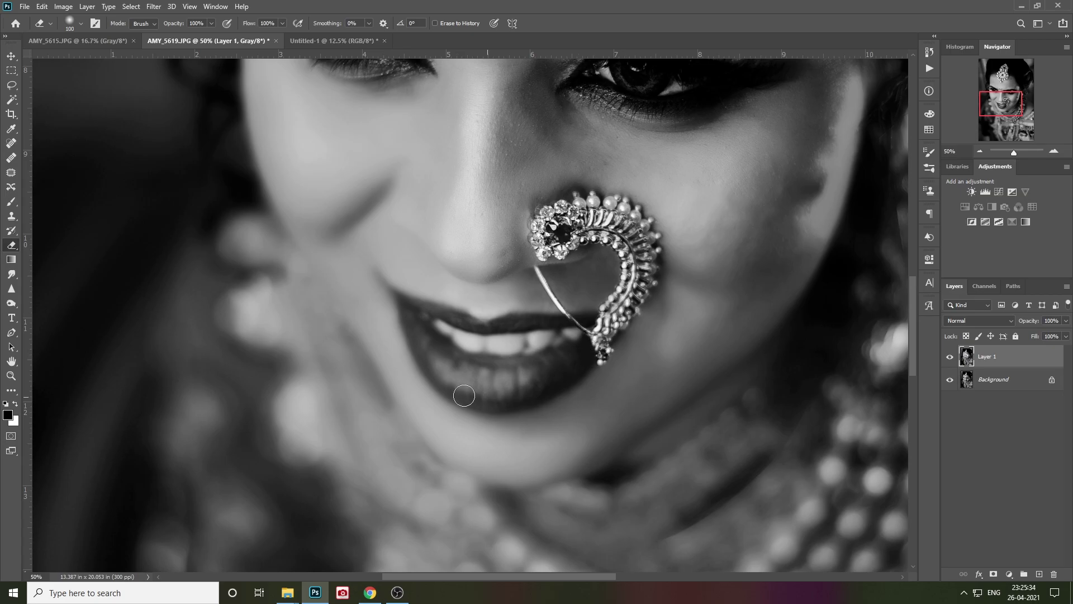
pyautogui.moveTo(464, 395); pyautogui.dragTo(408, 495)
pyautogui.moveTo(535, 195)
pyautogui.mouseDown()
pyautogui.moveTo(594, 239)
pyautogui.moveTo(331, 249)
pyautogui.moveTo(425, 414)
pyautogui.moveTo(524, 388)
pyautogui.moveTo(491, 249)
pyautogui.mouseUp()
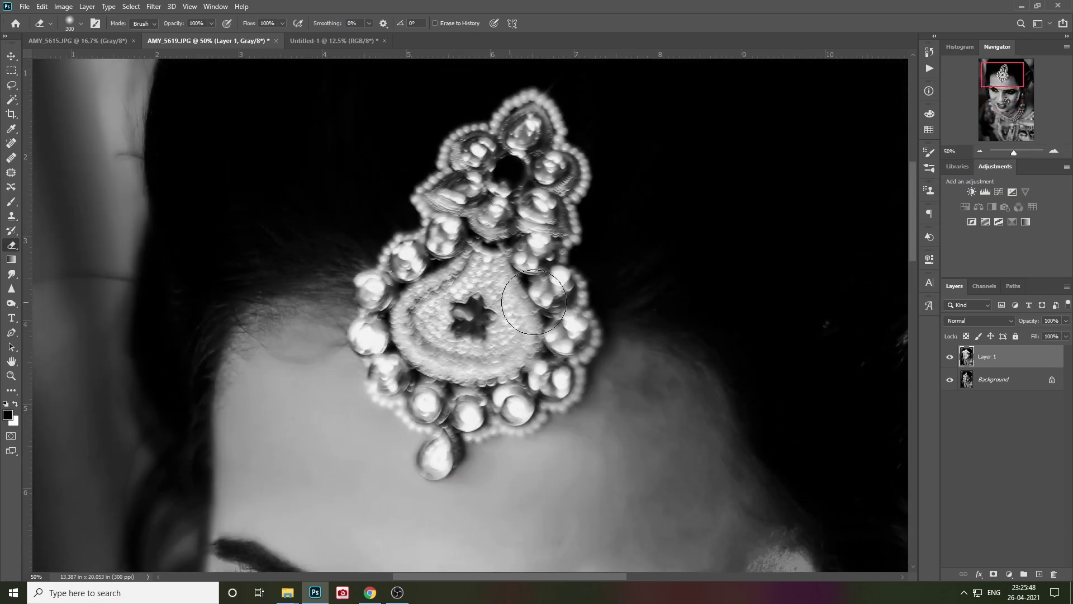
pyautogui.hotkey('ctrl', '0')
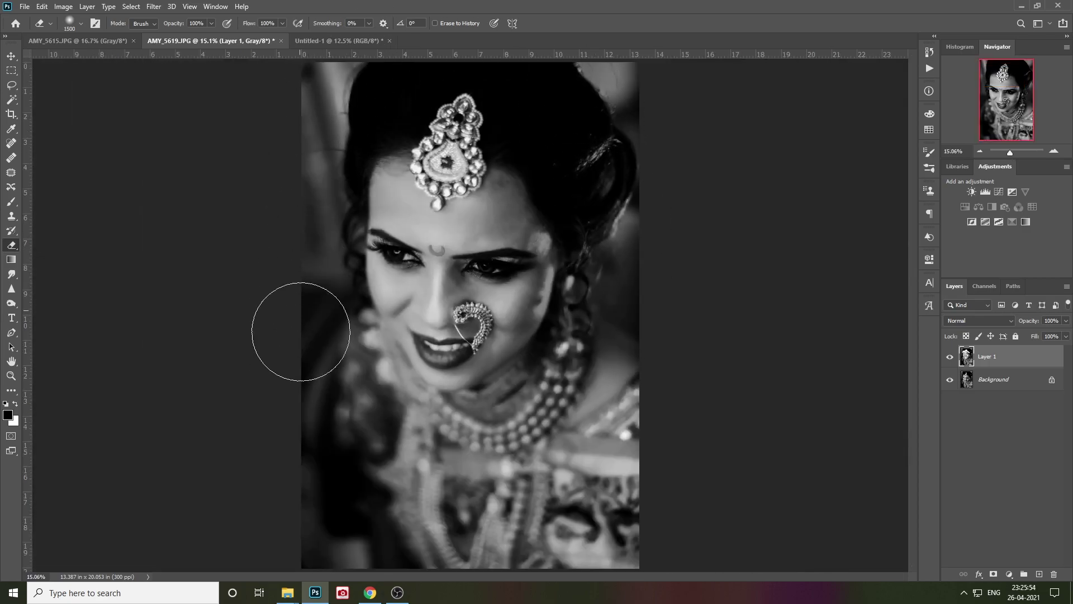
# Step: Merge Layer 1 down and close AMY_5619.JPG
pyautogui.rightClick(1006, 366)
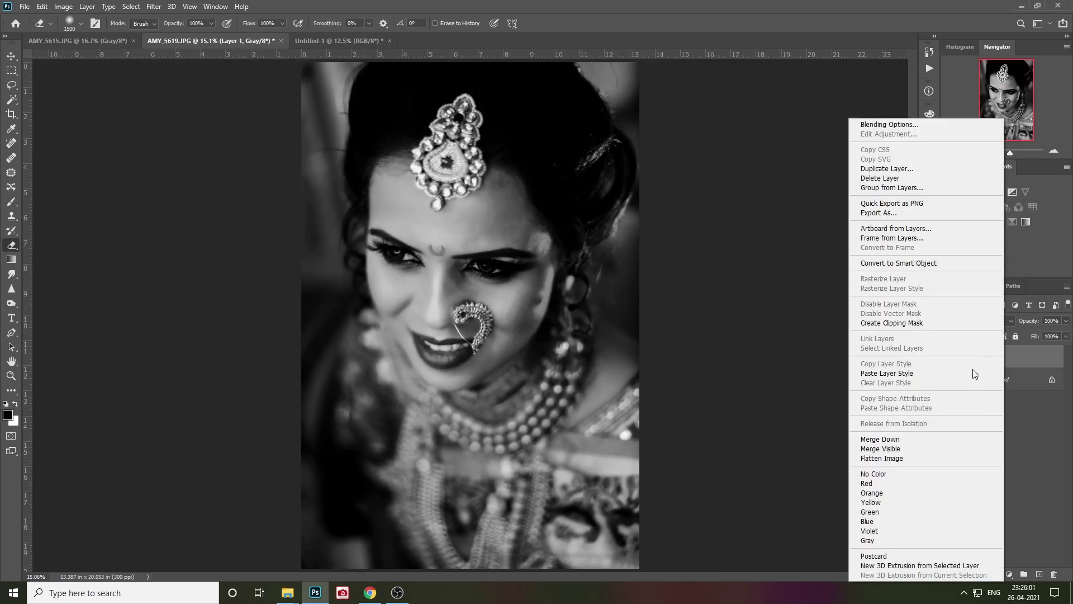
pyautogui.click(923, 439)
pyautogui.press('v')
pyautogui.hotkey('ctrl', 'w')
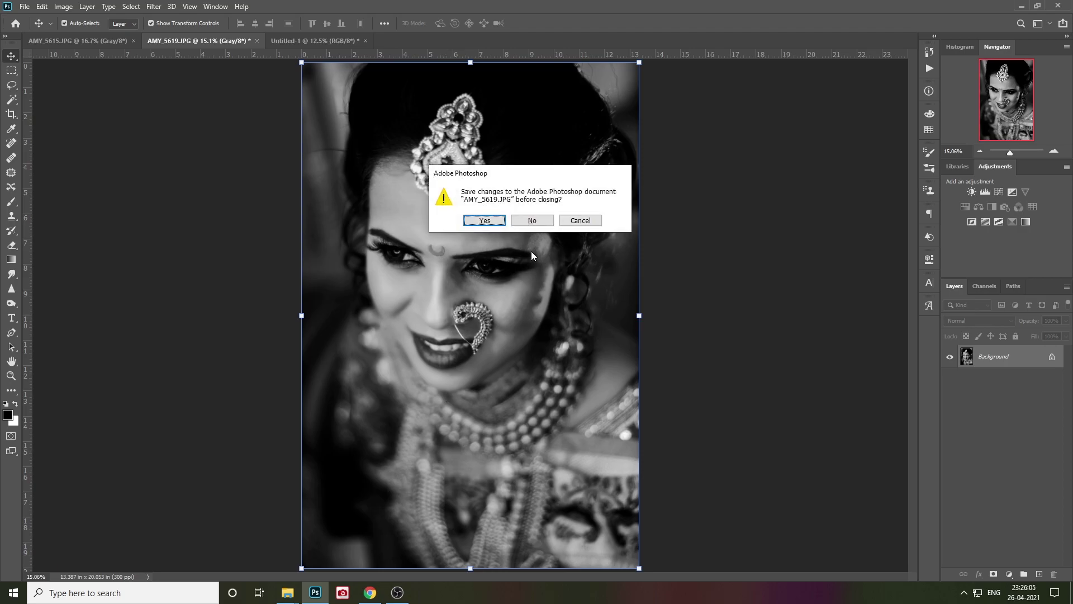
pyautogui.click(532, 219)
# Step: Paste the portrait into the album spread, shrinking it toward the upper left
pyautogui.click(159, 372)
pyautogui.hotkey('ctrl', 'v')
pyautogui.hotkey('ctrl', 't')
pyautogui.moveTo(307, 179); pyautogui.dragTo(515, 469)
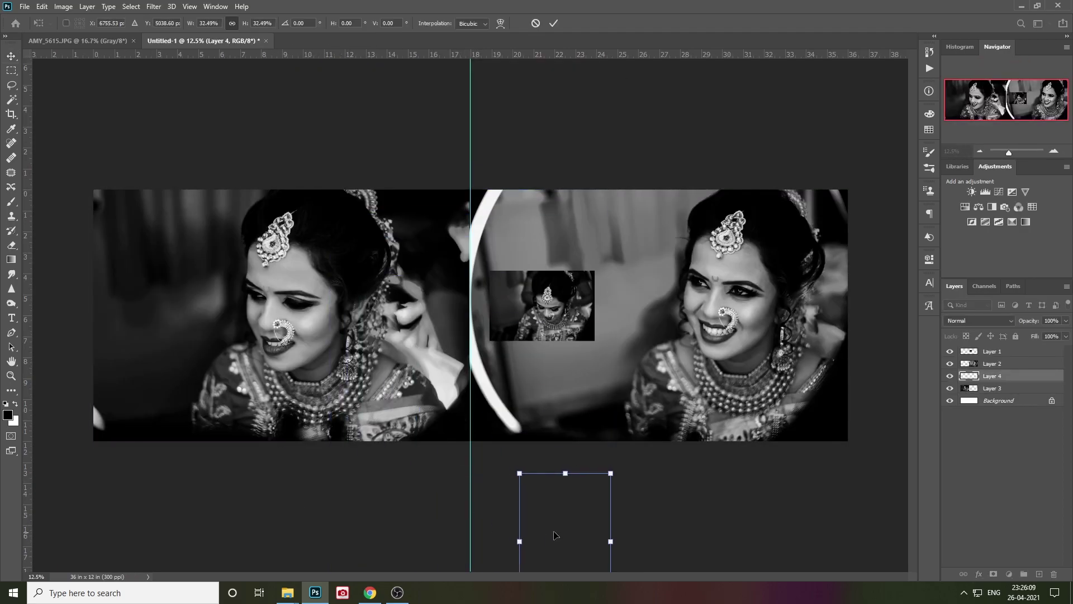
pyautogui.moveTo(565, 509); pyautogui.dragTo(144, 297)
pyautogui.press('Return')
# Step: Resize and position the inset portrait beside the main face on the left page
pyautogui.scroll(3, 200, 243)
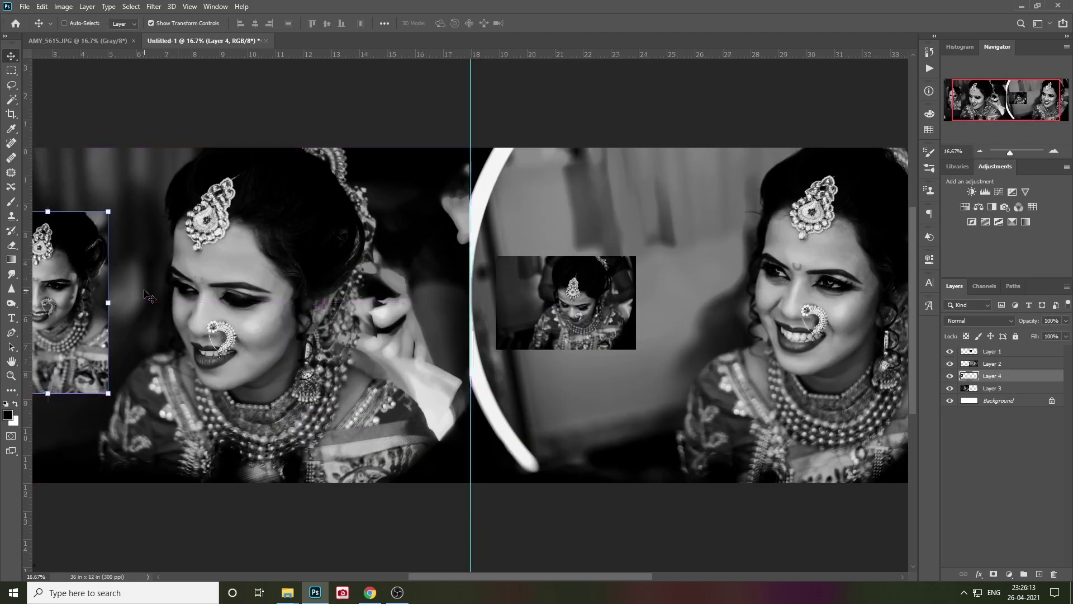
pyautogui.moveTo(638, 431); pyautogui.dragTo(1050, 469)
pyautogui.moveTo(532, 511); pyautogui.dragTo(511, 447)
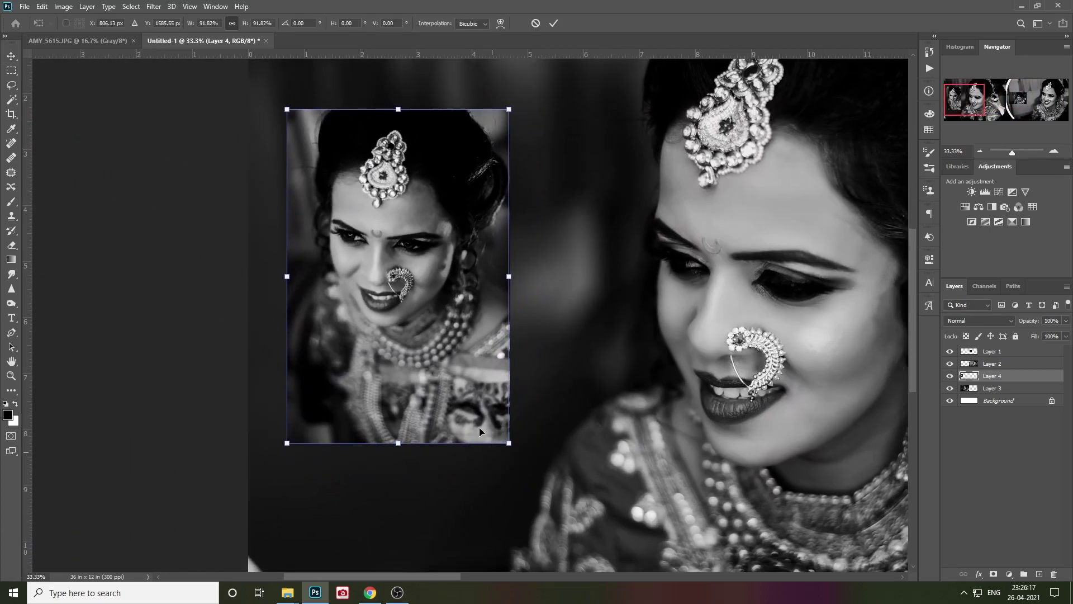
pyautogui.moveTo(409, 328)
pyautogui.mouseDown()
pyautogui.moveTo(418, 360)
pyautogui.moveTo(421, 351)
pyautogui.mouseUp()
pyautogui.press('Return')
# Step: Copy a tall rectangle along the inset's left edge onto new Layer 5
pyautogui.click(992, 388)
pyautogui.press('m')
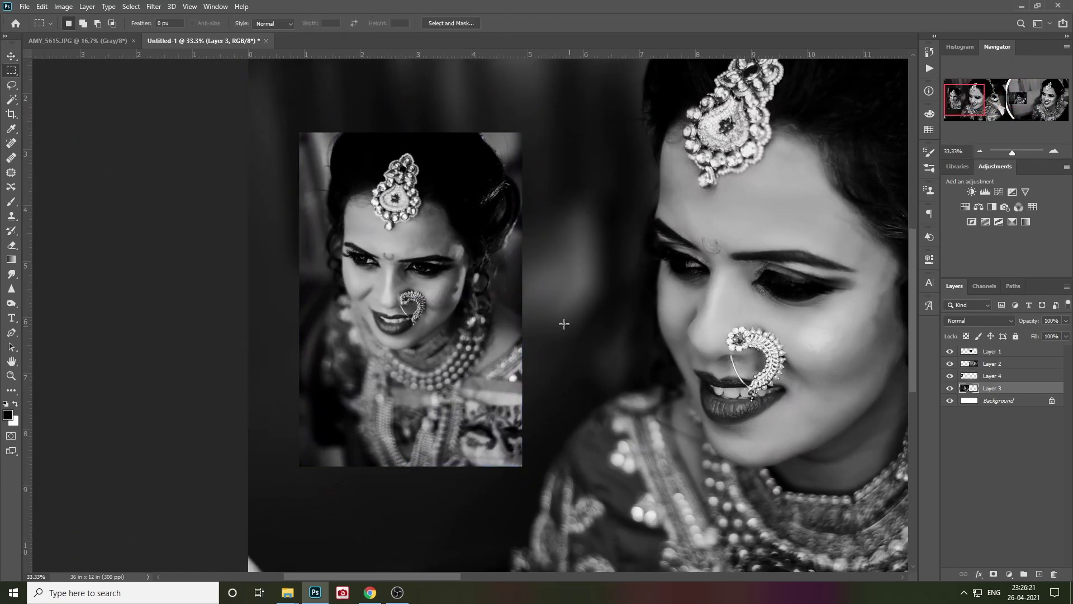
pyautogui.moveTo(323, 213); pyautogui.dragTo(379, 484)
pyautogui.hotkey('ctrl', 'j')
pyautogui.press('v')
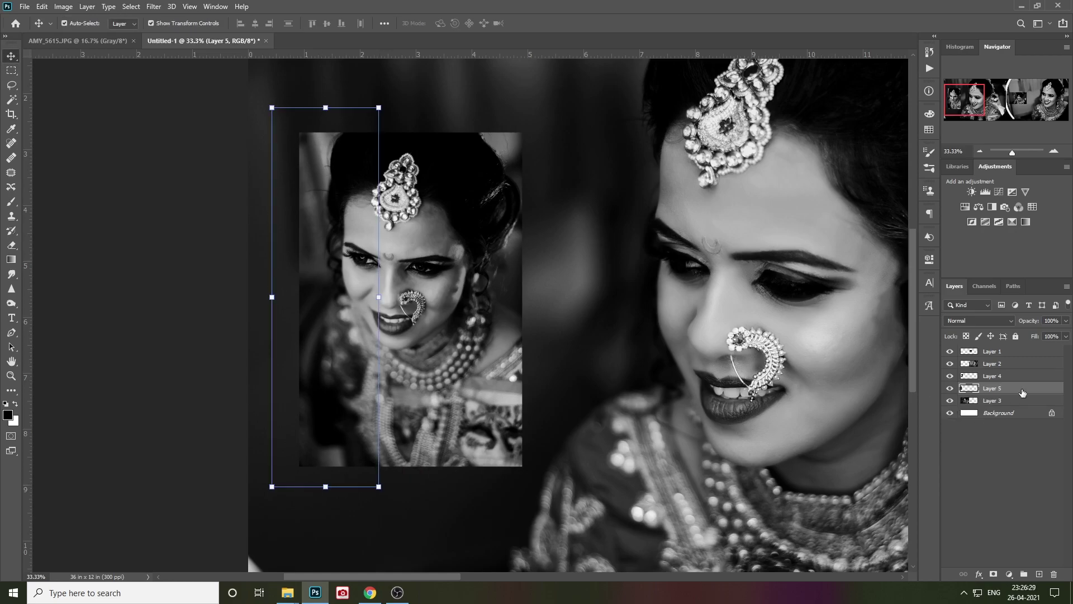
# Step: Give Layer 5 a white Color Overlay at 20% opacity
pyautogui.doubleClick(1015, 391)
pyautogui.click(698, 253)
pyautogui.click(1027, 124)
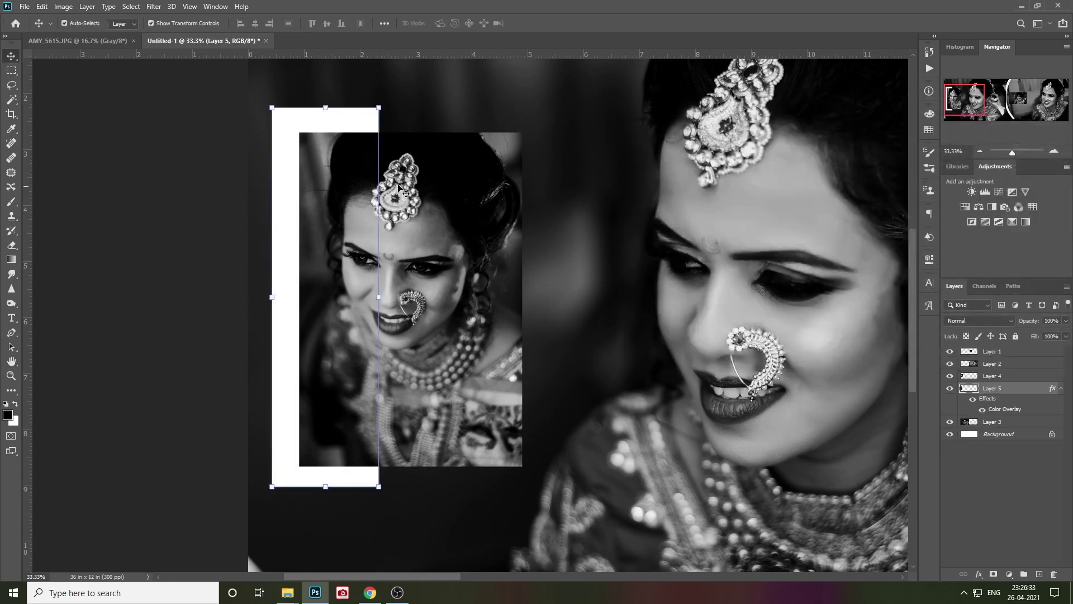
pyautogui.press('3')
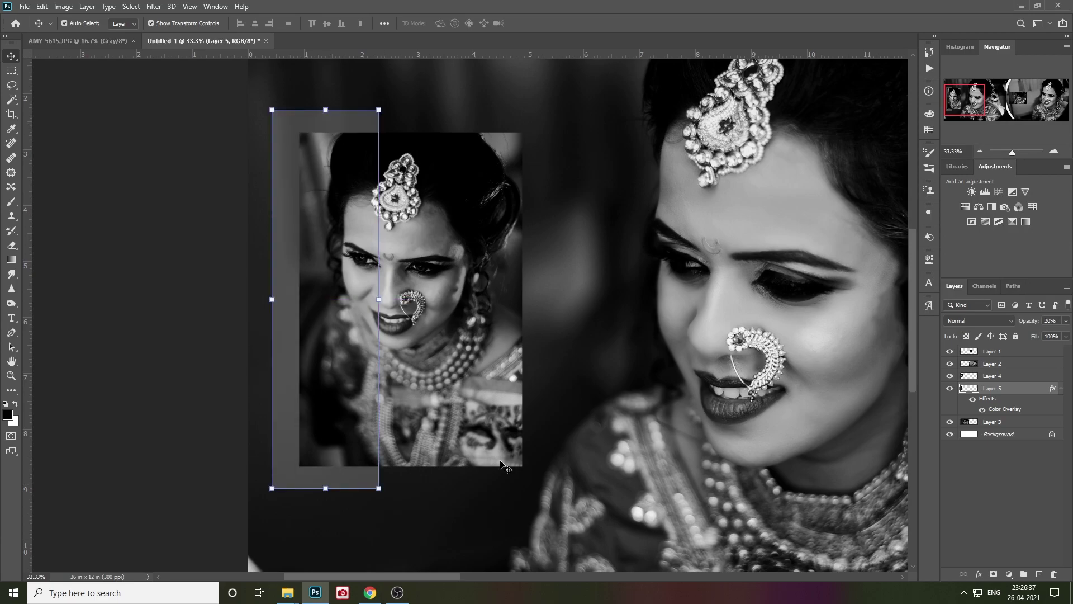
# Step: Move the small right-page photo lower and switch to AMY_5615.JPG
pyautogui.click(497, 461)
pyautogui.hotkey('ctrl', '0')
pyautogui.moveTo(549, 313); pyautogui.dragTo(565, 355)
pyautogui.click(133, 41)
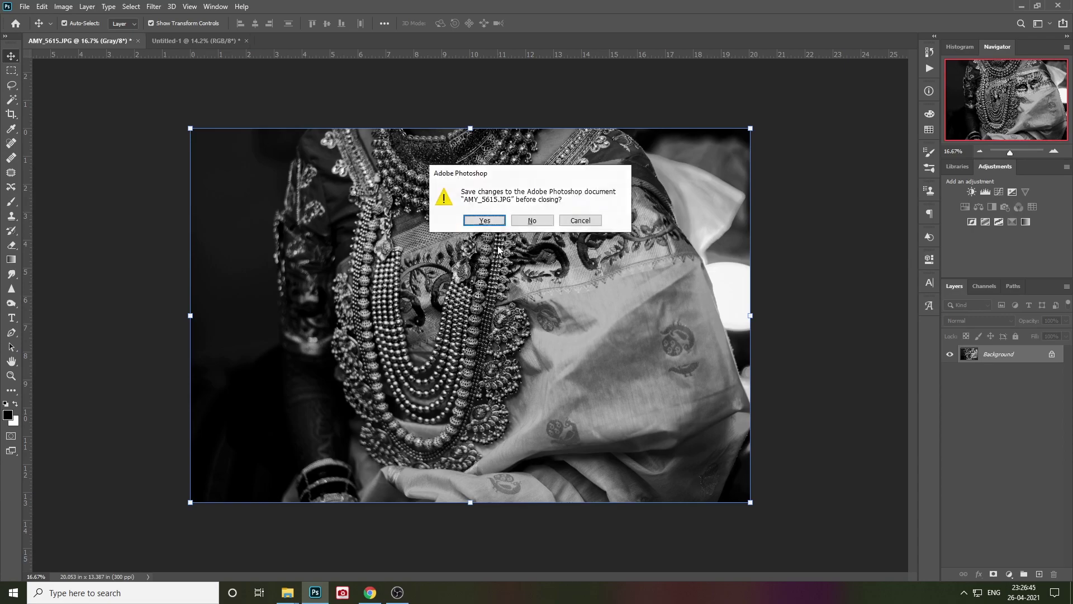
# Step: Close AMY_5615.JPG and paste the jewellery photo, shrunk and placed on the right page
pyautogui.click(529, 219)
pyautogui.hotkey('ctrl', 'v')
pyautogui.moveTo(706, 173); pyautogui.dragTo(414, 371)
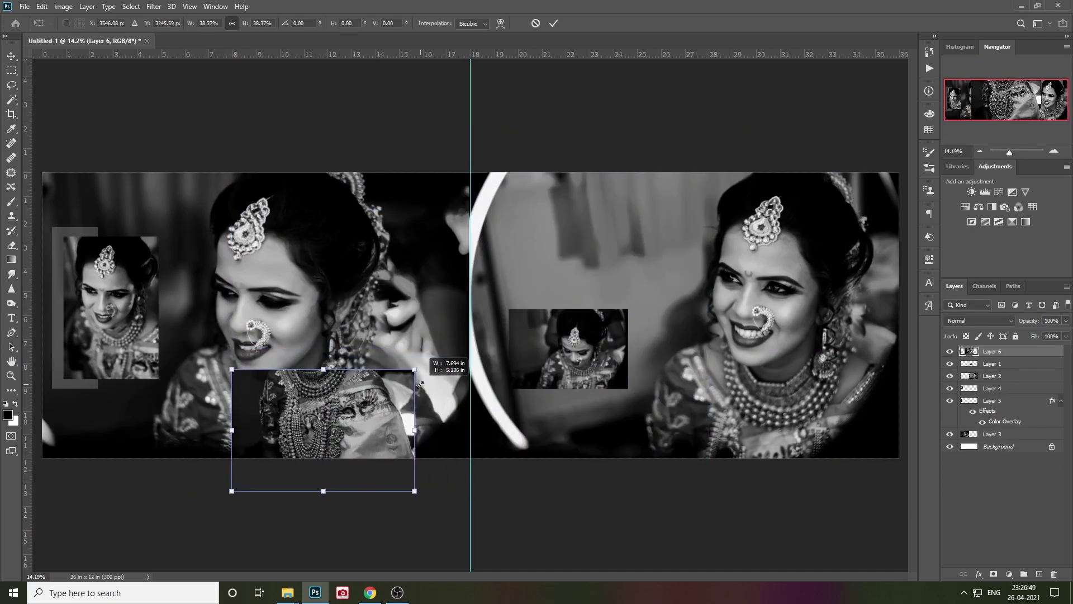
pyautogui.moveTo(301, 442)
pyautogui.mouseDown()
pyautogui.moveTo(564, 247)
pyautogui.moveTo(563, 267)
pyautogui.mouseUp()
pyautogui.press('Return')
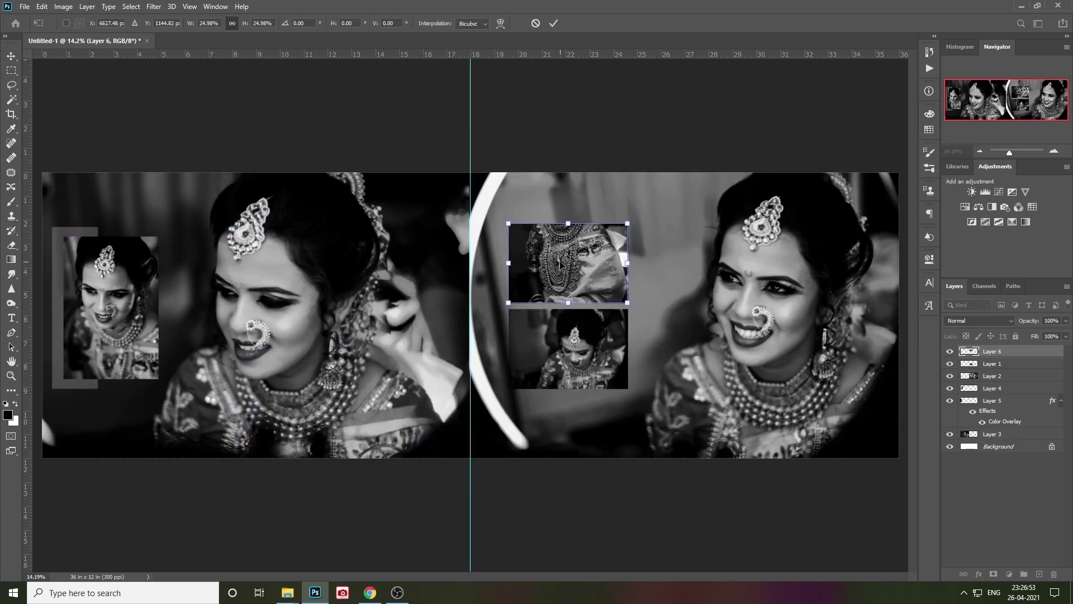
pyautogui.hotkey('ctrl', '+')
pyautogui.hotkey('ctrl', '+')
pyautogui.hotkey('ctrl', '+')
pyautogui.hotkey('ctrl', '+')
pyautogui.hotkey('ctrl', '+')
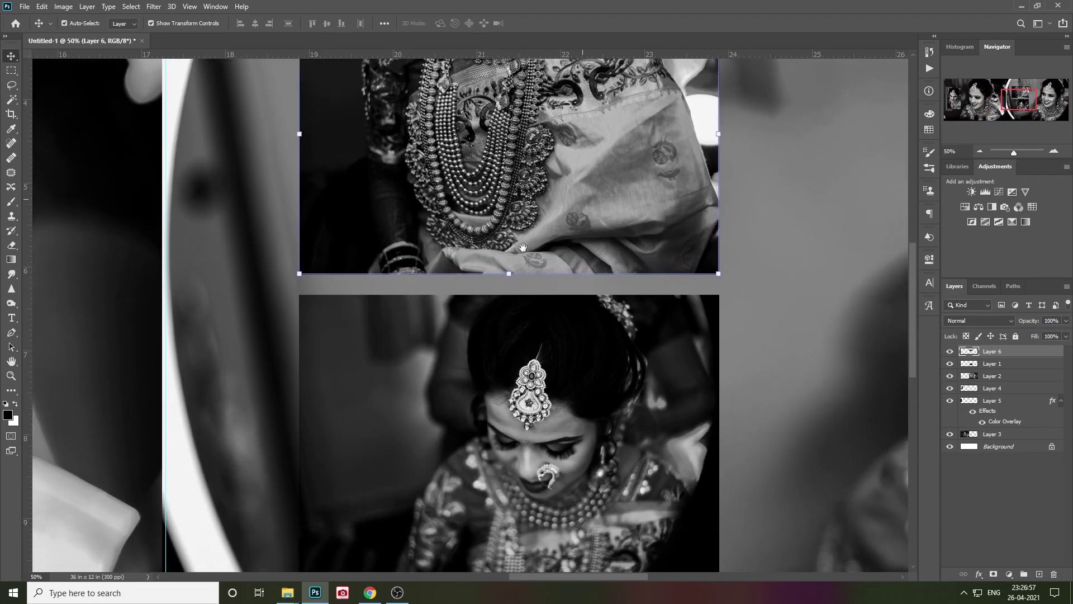
# Step: Nudge both collage photos down and copy a rectangle enclosing them onto a frame layer
pyautogui.keyDown('ctrl'); pyautogui.click(584, 412); pyautogui.keyUp('ctrl')
pyautogui.moveTo(584, 412); pyautogui.dragTo(584, 422)
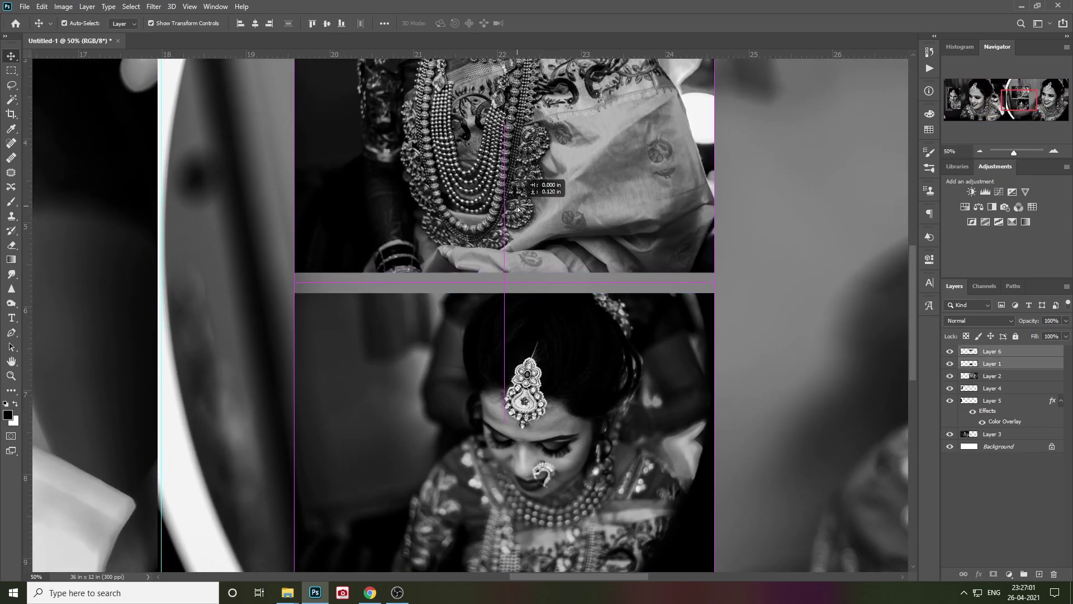
pyautogui.hotkey('ctrl', '-')
pyautogui.press('m')
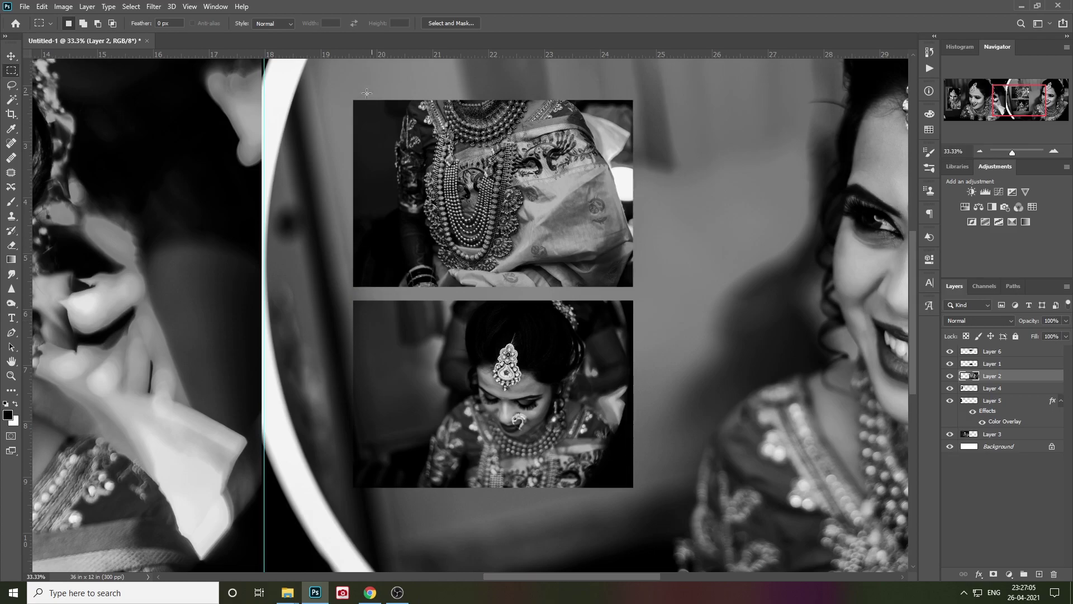
pyautogui.moveTo(340, 87); pyautogui.dragTo(646, 503)
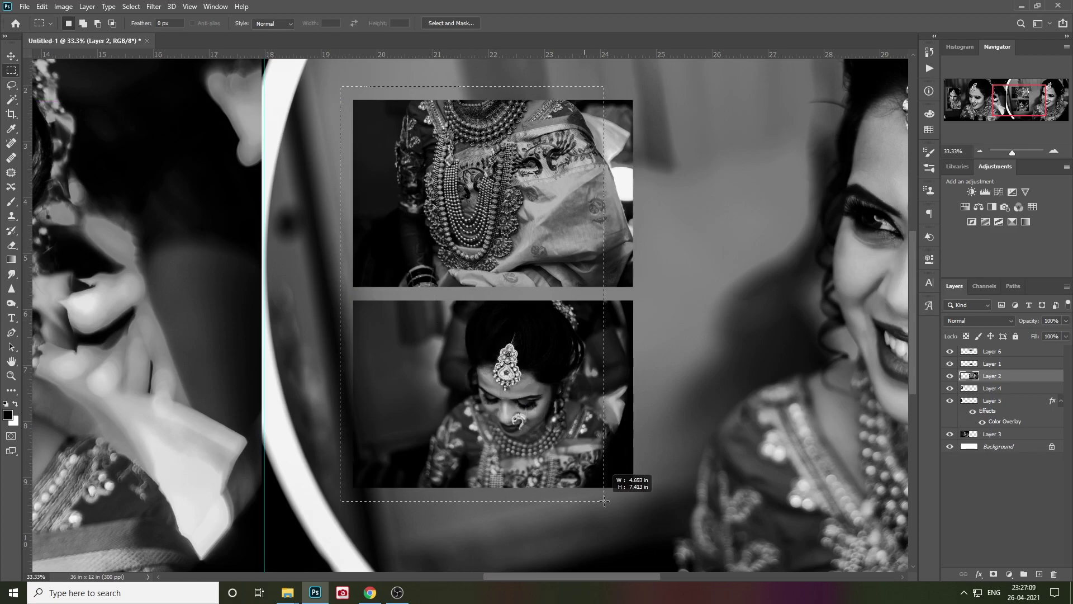
pyautogui.hotkey('ctrl', 'j')
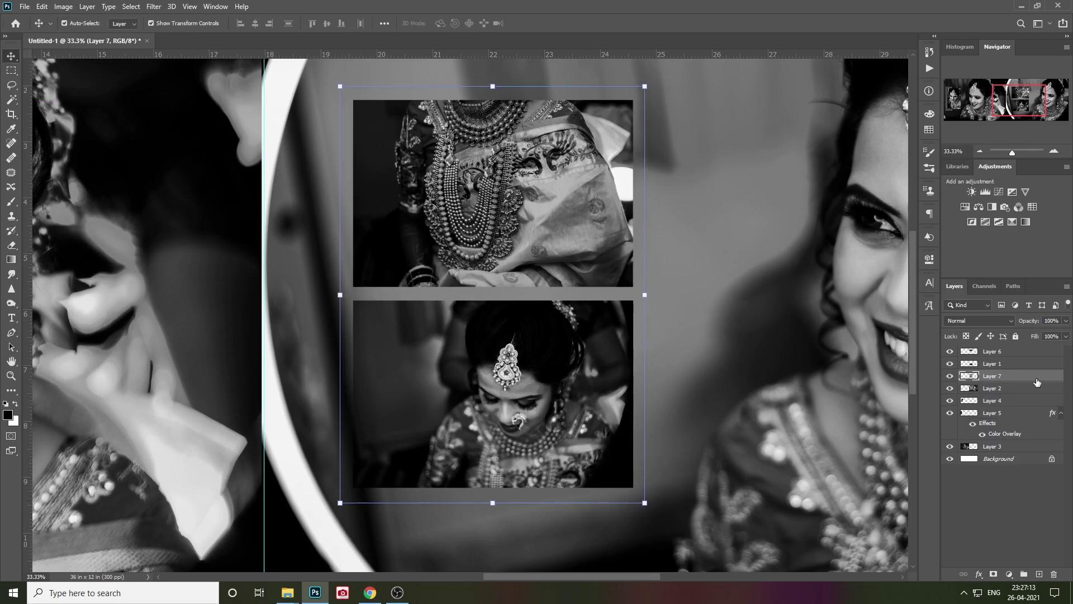
# Step: Give the frame layer a Color Overlay at 20% opacity, then deselect
pyautogui.doubleClick(1028, 376)
pyautogui.click(665, 255)
pyautogui.press('Return')
pyautogui.press('v')
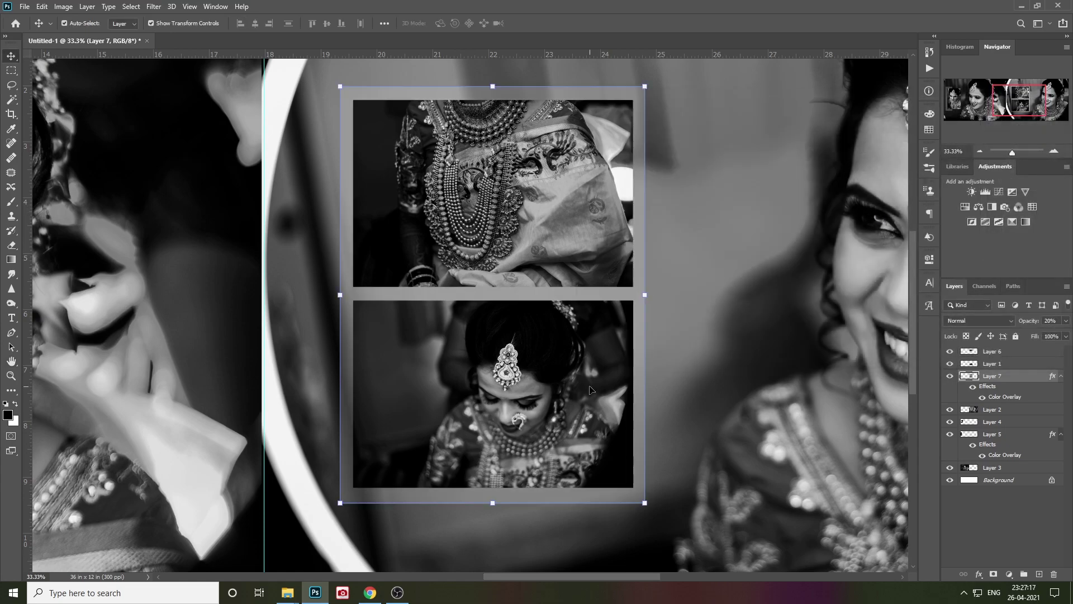
pyautogui.click(710, 346)
pyautogui.hotkey('ctrl', '0')
pyautogui.click(626, 446)
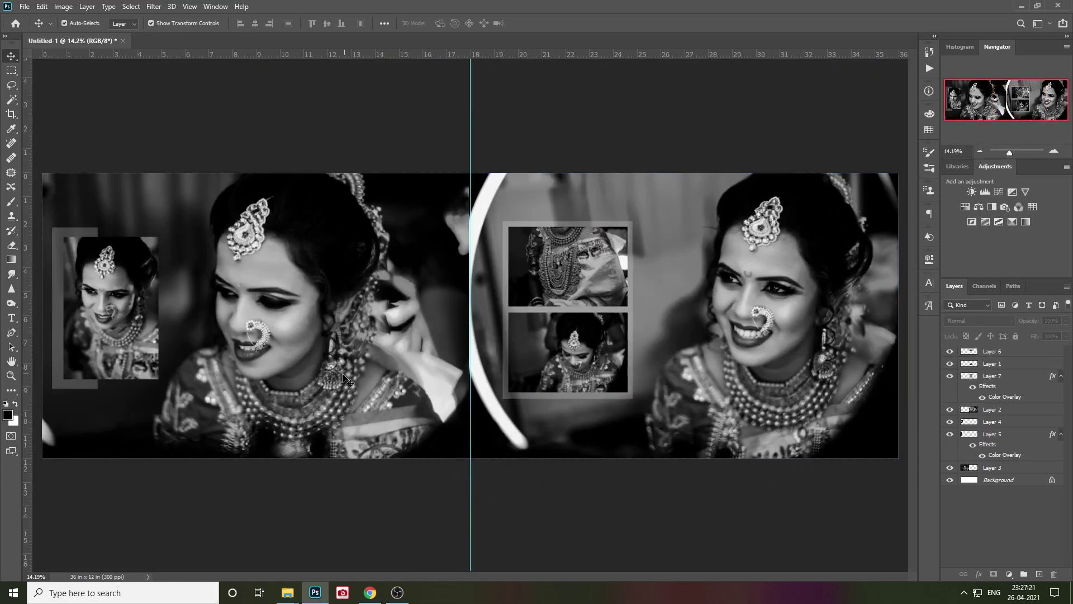
# Step: Browse new slogans > Marathi Wedding Calligraphy > AAA-Wisdom Marathi Calligraphy and open 29.png
pyautogui.click(350, 537)
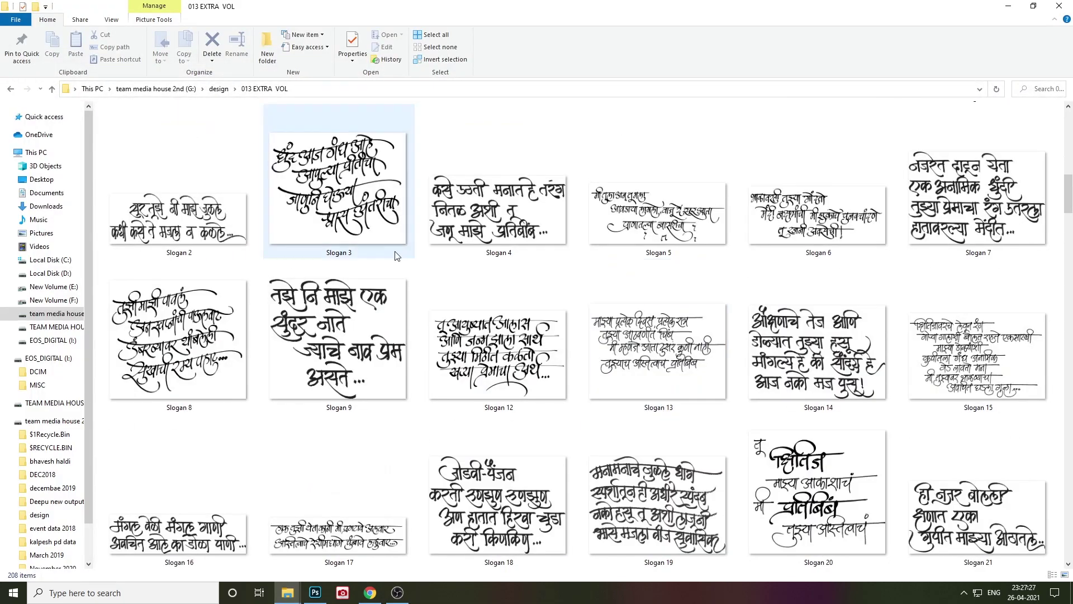
pyautogui.scroll(-1, 648, 288)
pyautogui.scroll(-1, 647, 288)
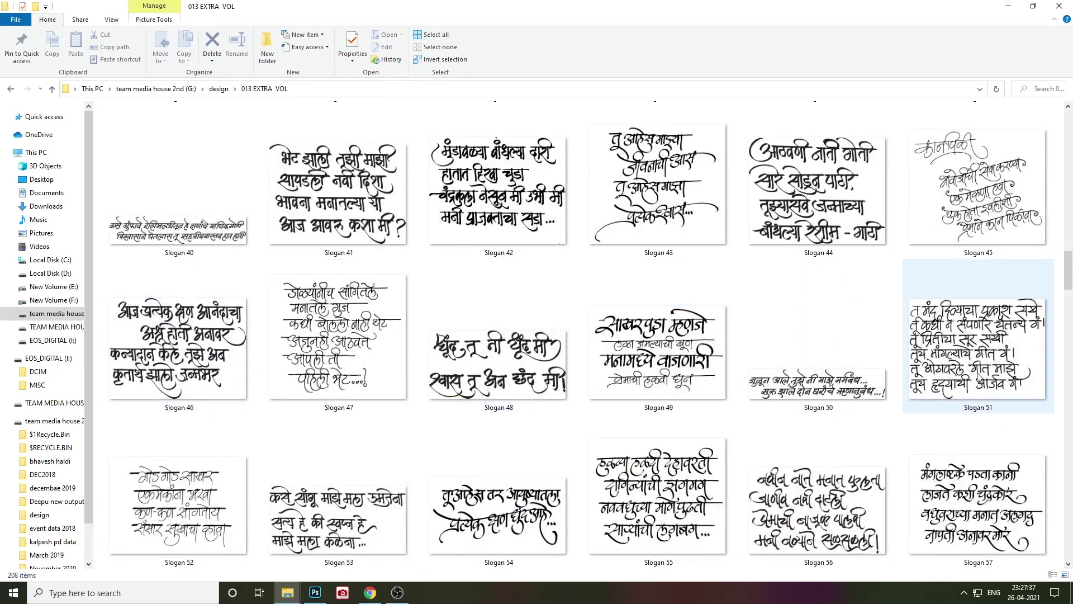
pyautogui.scroll(-2, 237, 387)
pyautogui.scroll(-2, 237, 387)
pyautogui.scroll(-3, 313, 380)
pyautogui.scroll(-5, 420, 363)
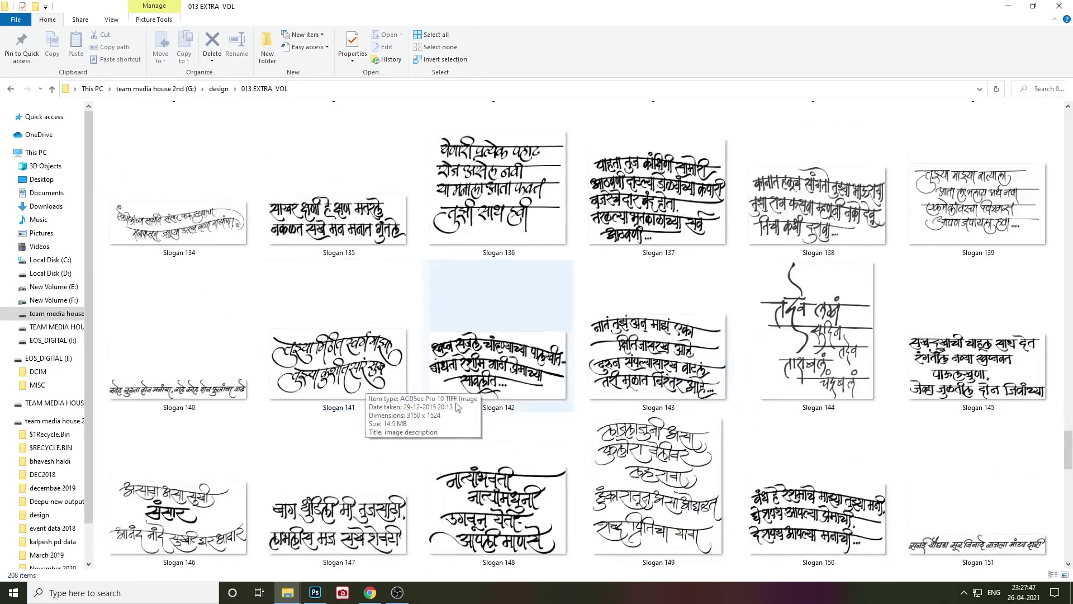
pyautogui.scroll(-5, 755, 405)
pyautogui.press('Home')
pyautogui.doubleClick(339, 202)
pyautogui.doubleClick(216, 137)
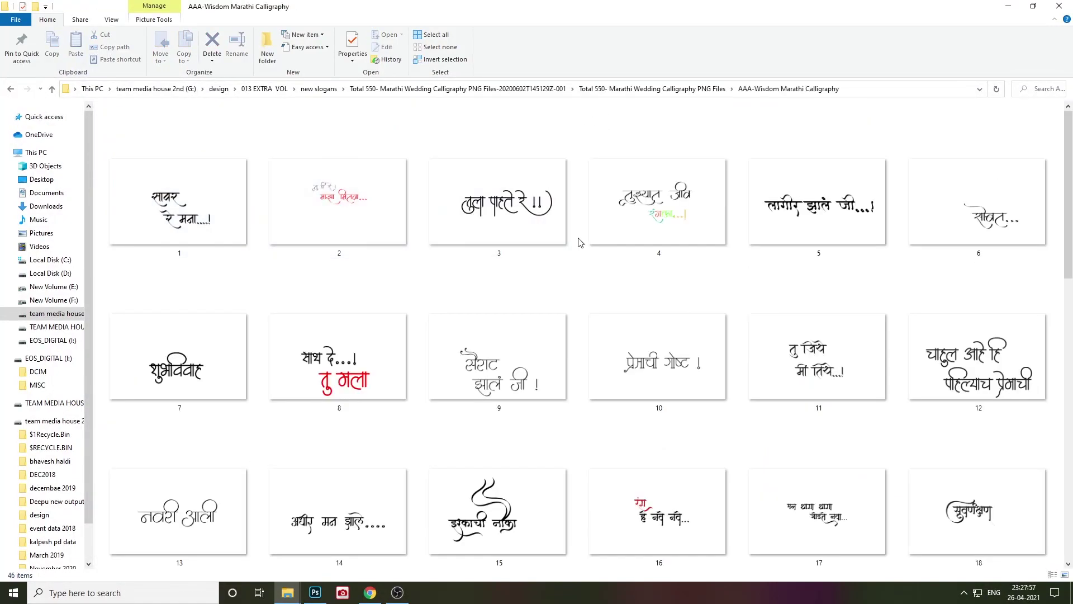
pyautogui.scroll(-2, 732, 342)
pyautogui.doubleClick(727, 342)
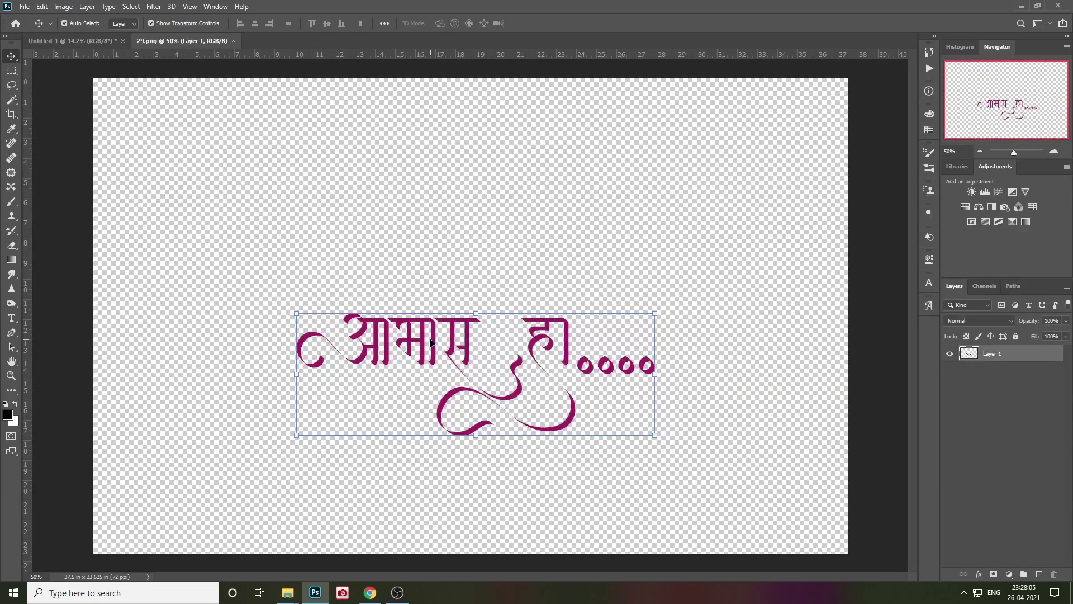
# Step: Place the 29.png calligraphy bottom-left on the left page, scaled to about 73%
pyautogui.moveTo(430, 340); pyautogui.dragTo(254, 216)
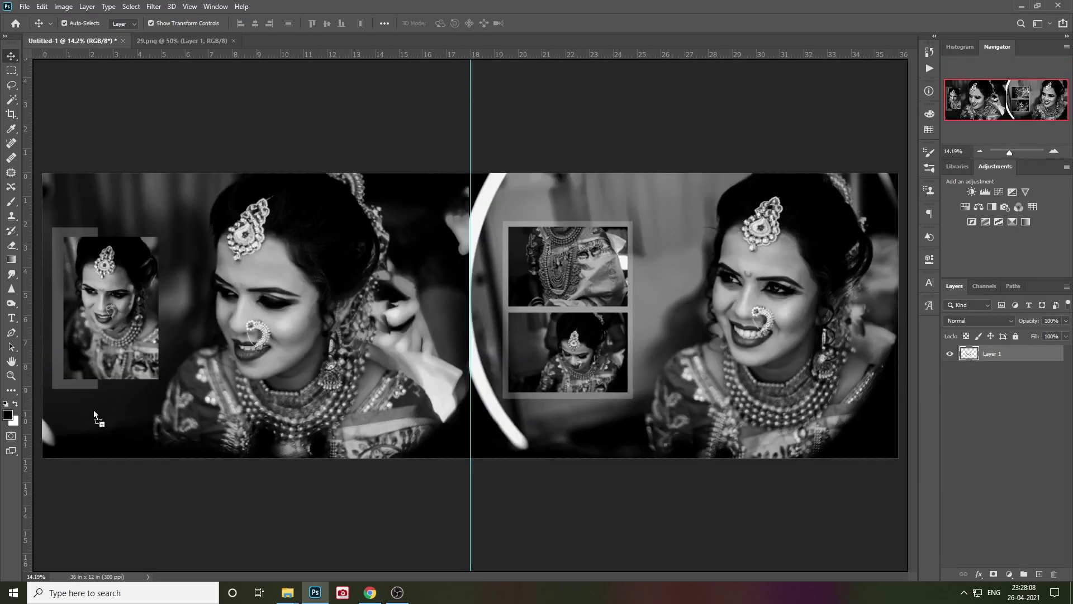
pyautogui.moveTo(93, 410); pyautogui.dragTo(95, 411)
pyautogui.hotkey('ctrl', 't')
pyautogui.moveTo(150, 441); pyautogui.dragTo(137, 423)
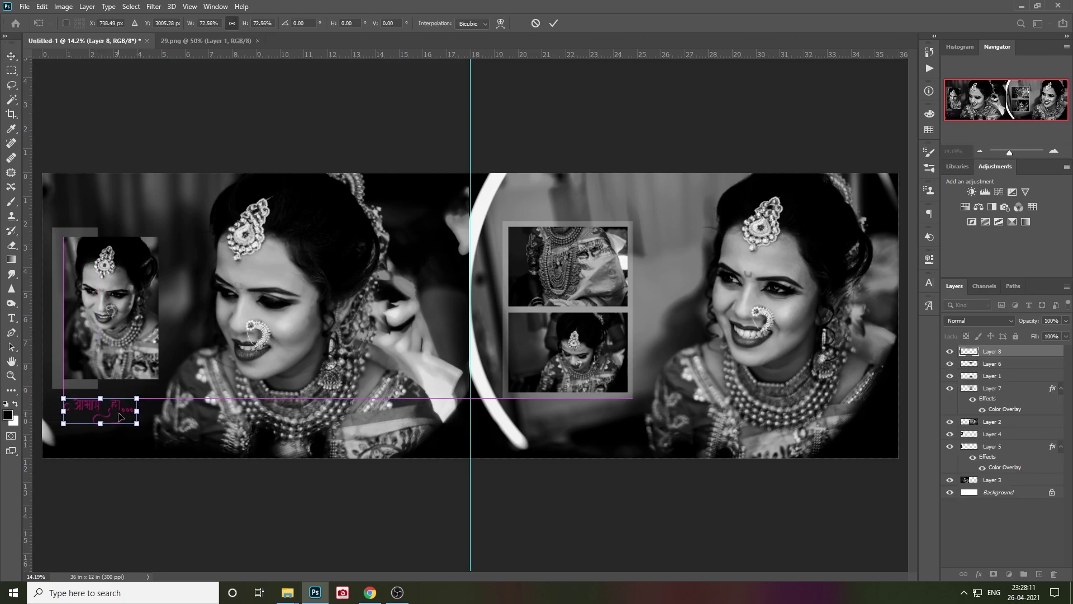
pyautogui.press('Return')
# Step: Turn the 29.png caption white with a Color Overlay
pyautogui.doubleClick(1023, 354)
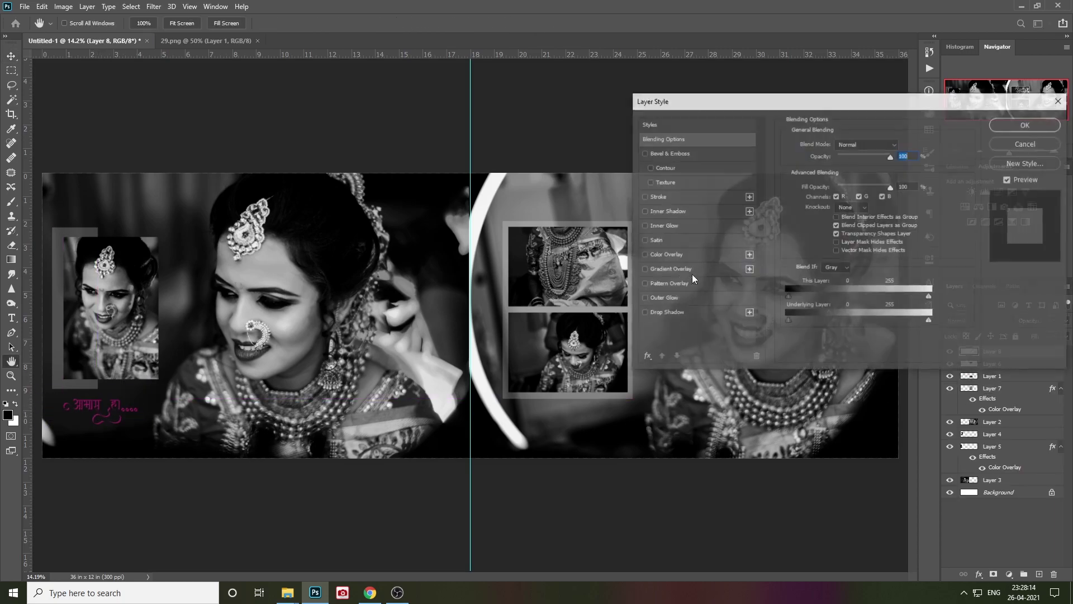
pyautogui.click(665, 259)
pyautogui.press('Return')
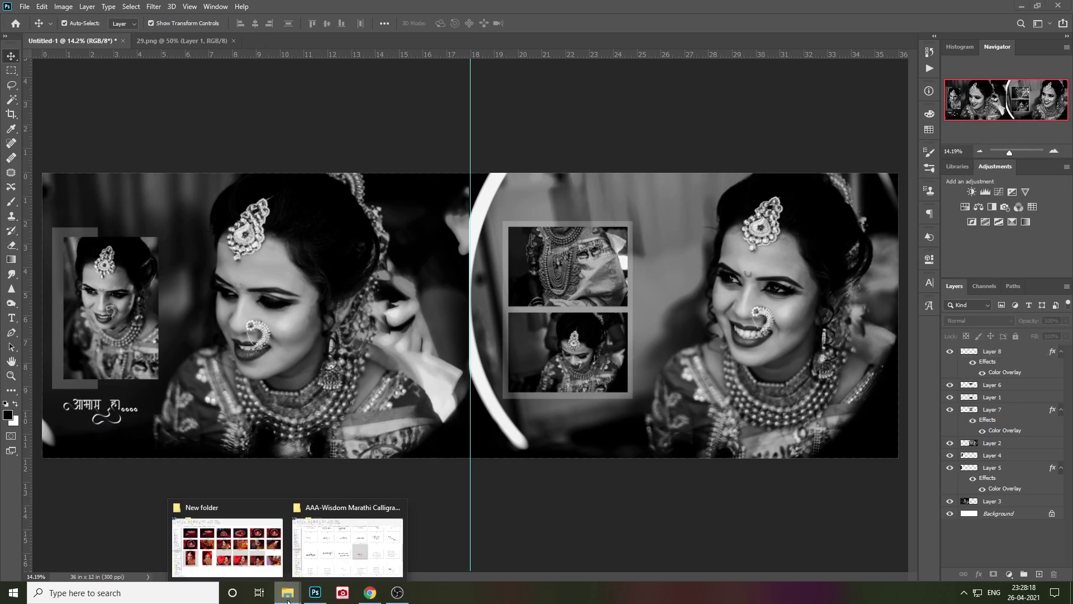
pyautogui.click(346, 547)
# Step: Bring 1.png into the spread, scaled and placed below the right-page collage
pyautogui.moveTo(177, 218)
pyautogui.mouseDown()
pyautogui.moveTo(582, 479)
pyautogui.moveTo(554, 39)
pyautogui.mouseUp()
pyautogui.moveTo(379, 239)
pyautogui.mouseDown()
pyautogui.moveTo(259, 182)
pyautogui.moveTo(598, 190)
pyautogui.mouseUp()
pyautogui.hotkey('ctrl', 't')
pyautogui.moveTo(666, 156)
pyautogui.mouseDown()
pyautogui.moveTo(607, 191)
pyautogui.moveTo(592, 422)
pyautogui.mouseUp()
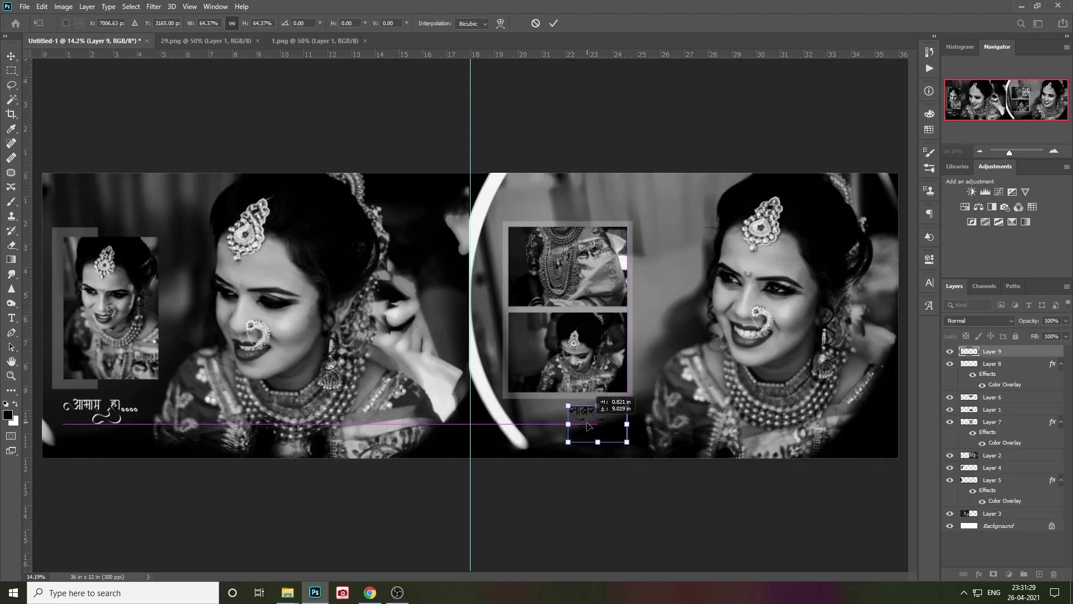
pyautogui.press('Return')
# Step: Make the 1.png caption white with a Color Overlay
pyautogui.doubleClick(1045, 351)
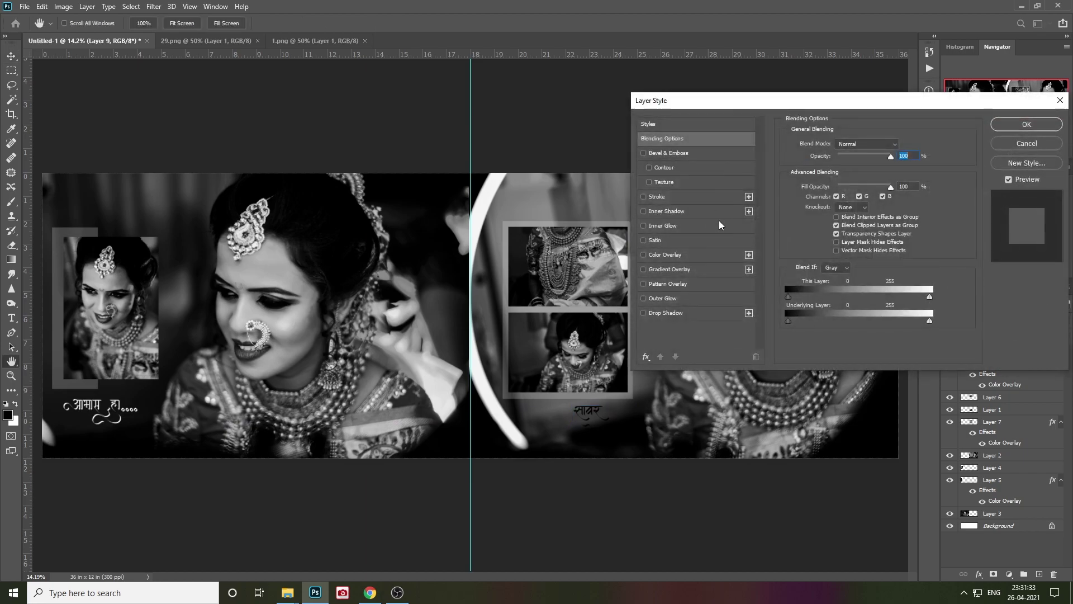
pyautogui.click(665, 255)
pyautogui.click(1025, 124)
pyautogui.click(993, 418)
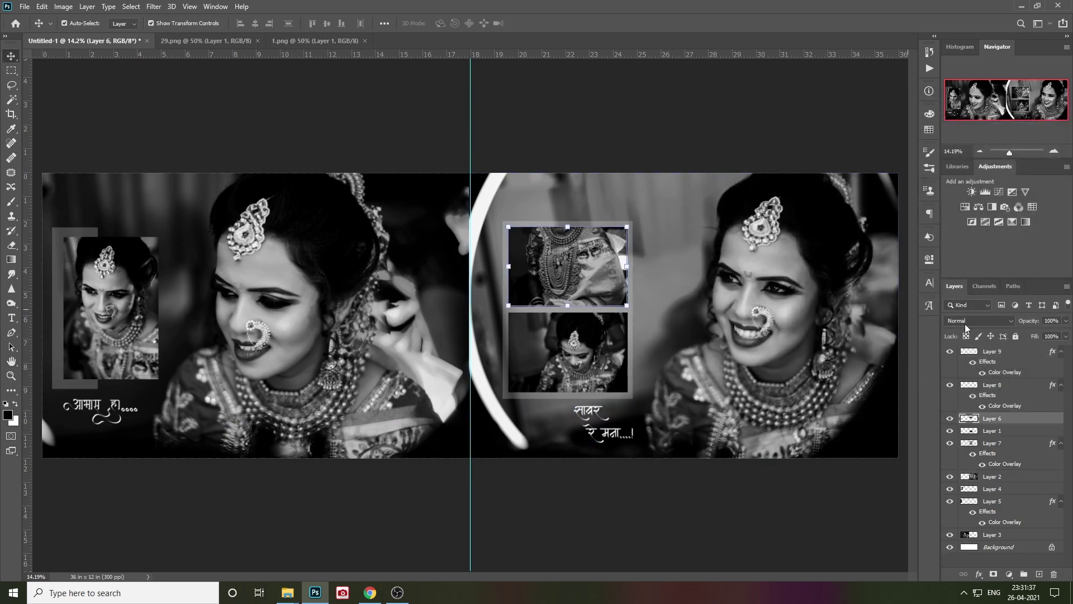
# Step: Give the two collage photos and left inset photo (Layers 6, 1, 4) a 4 px white inside stroke
pyautogui.doubleClick(1028, 418)
pyautogui.click(676, 197)
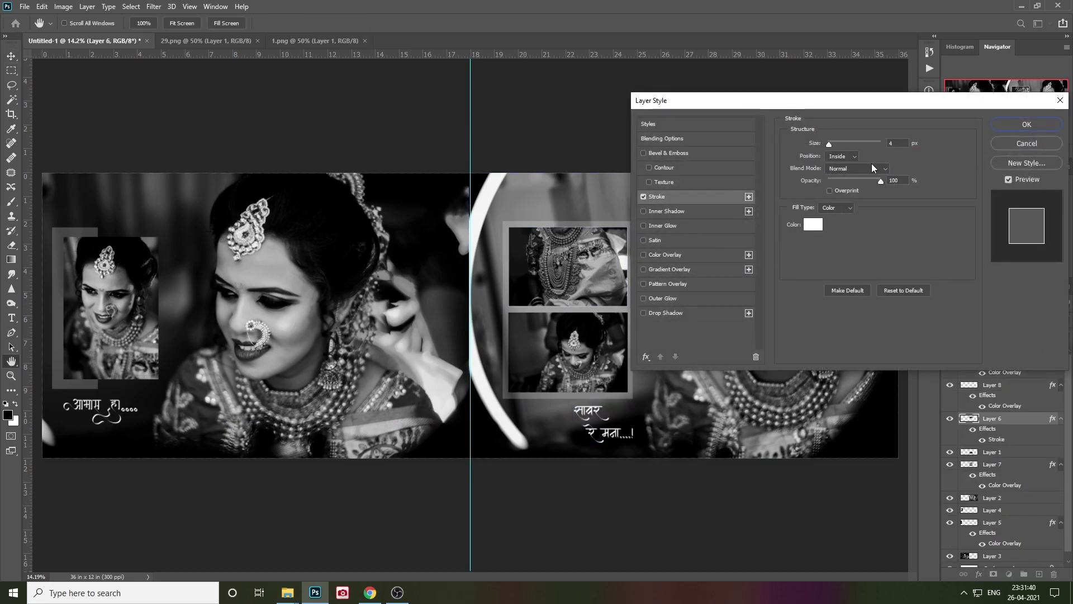
pyautogui.click(1028, 125)
pyautogui.click(609, 362)
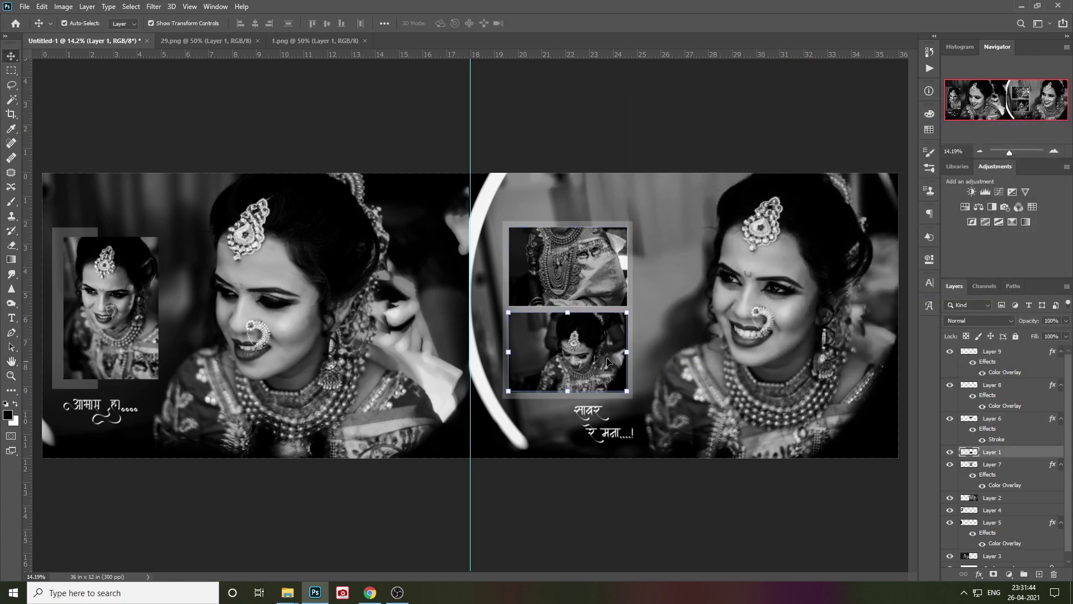
pyautogui.doubleClick(1032, 451)
pyautogui.click(676, 196)
pyautogui.click(1028, 125)
pyautogui.click(110, 308)
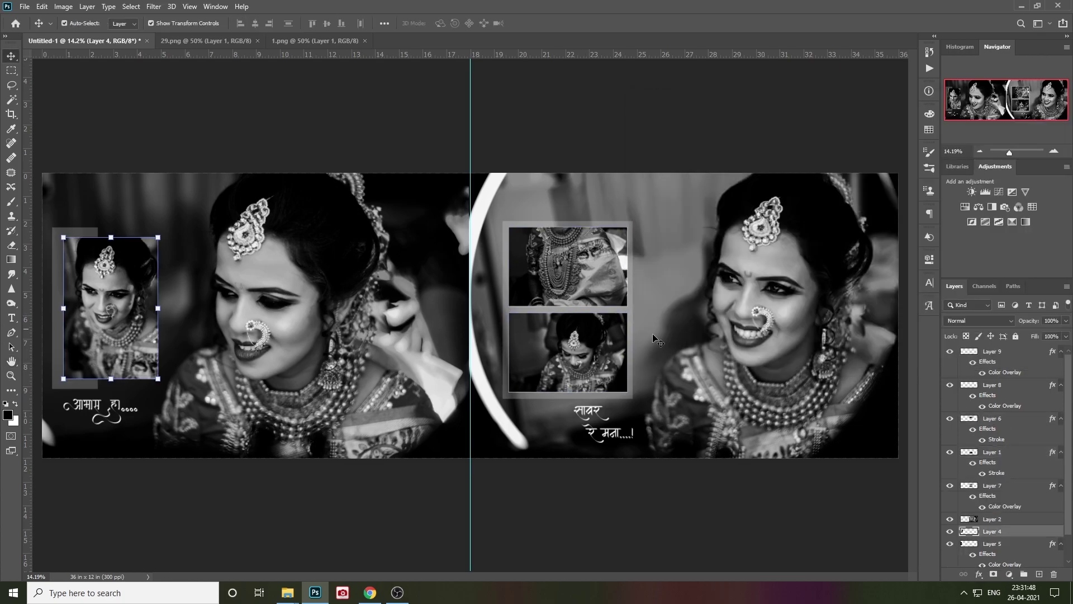
pyautogui.doubleClick(1040, 532)
pyautogui.click(671, 197)
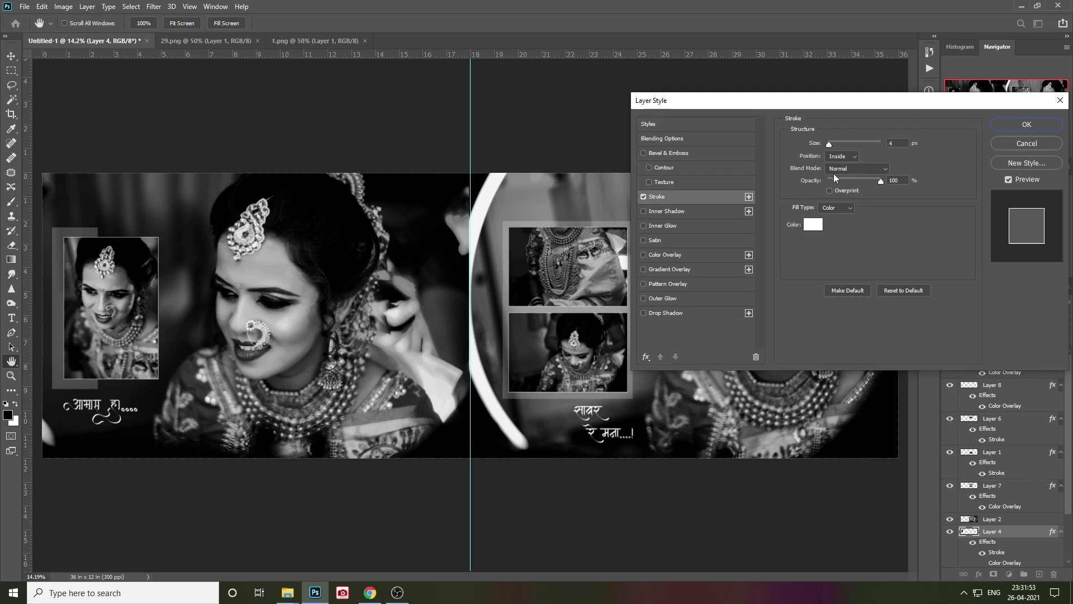
pyautogui.click(1003, 129)
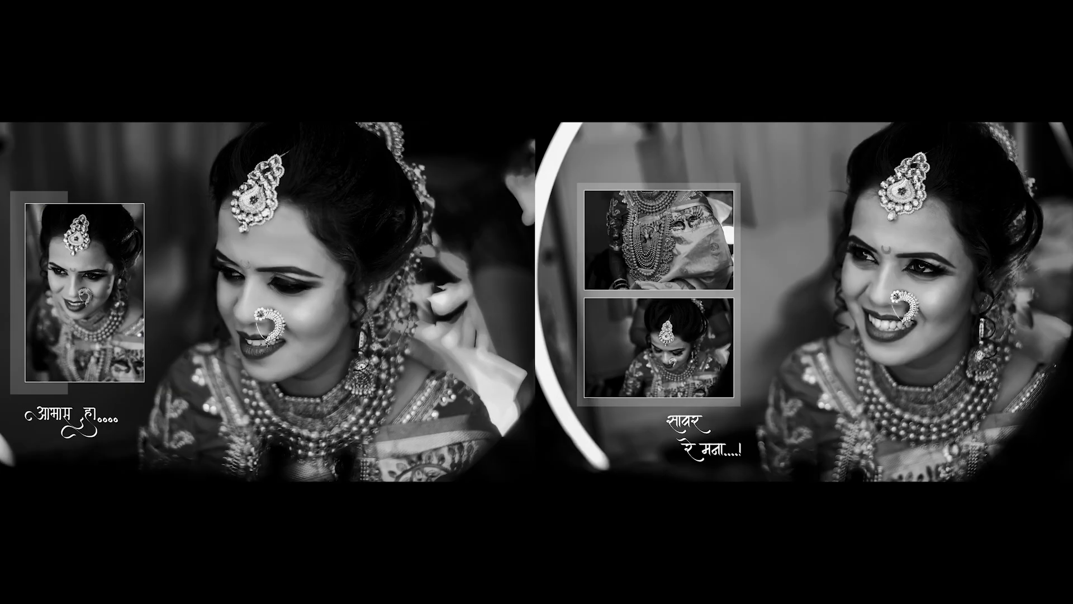